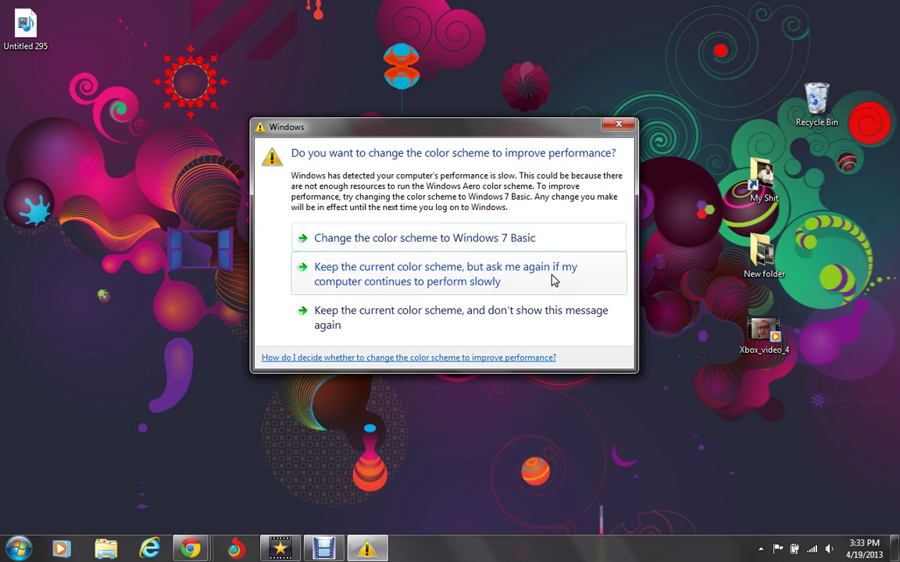
# Step: Bring up the Soft9pedia 'DVD-Cloner 2013 v10.00 build 1201 with Key' post and highlight its address
pyautogui.click(495, 324)
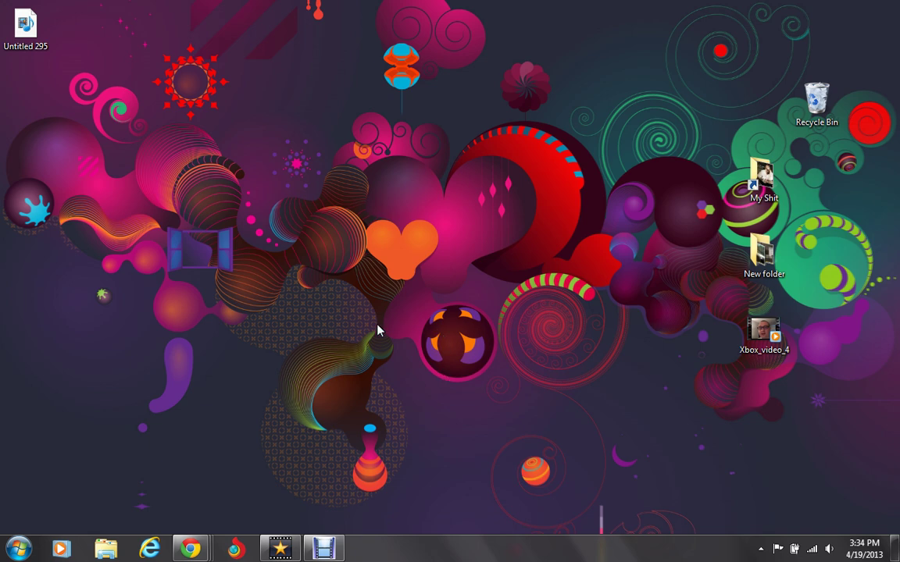
pyautogui.moveTo(190, 549)
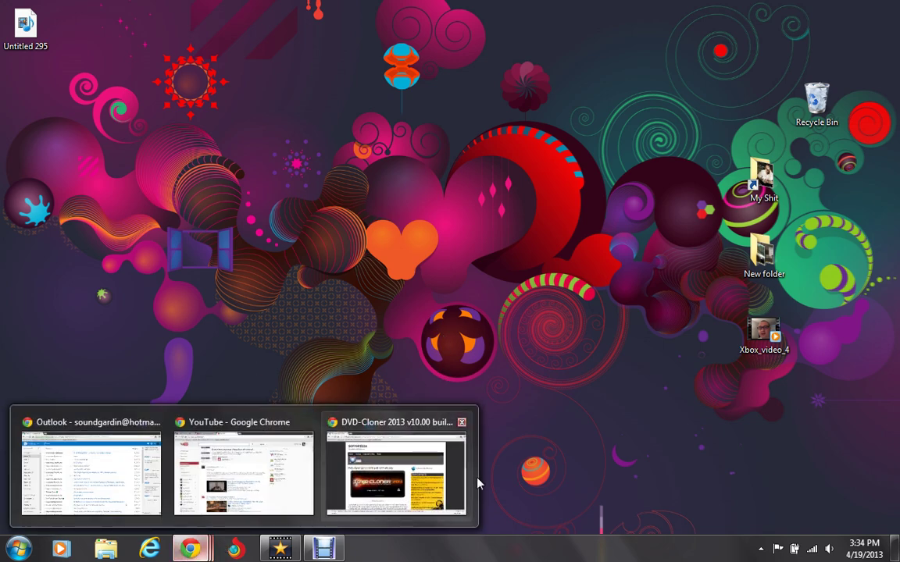
pyautogui.click(392, 428)
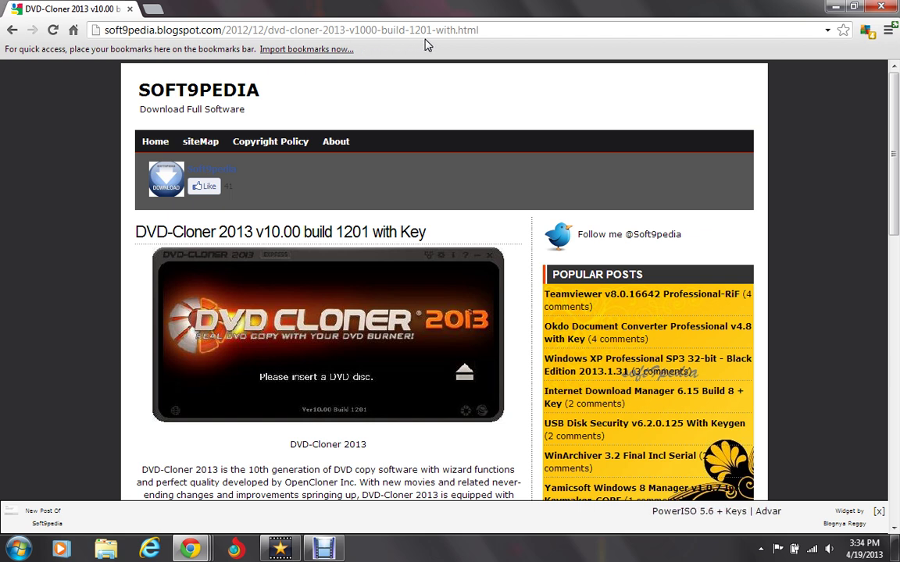
pyautogui.click(488, 35)
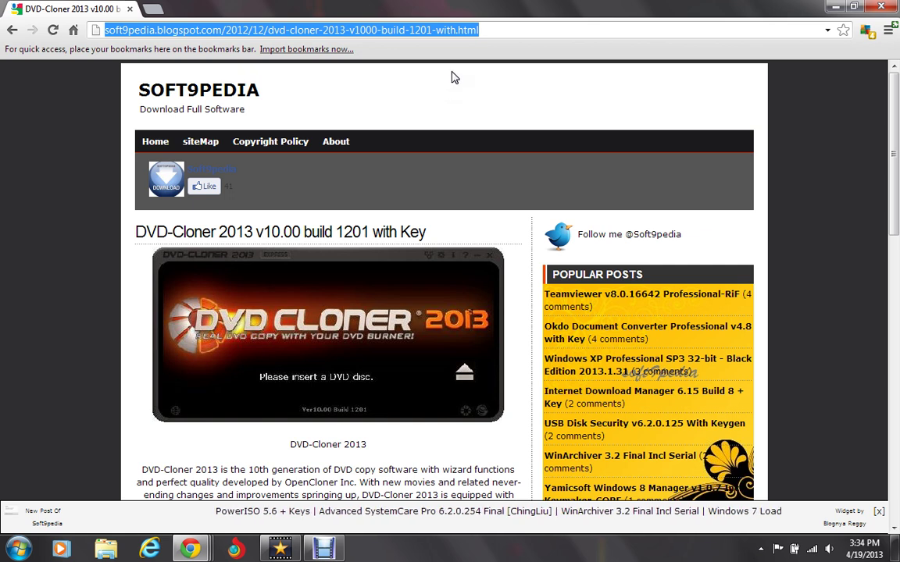
# Step: Scroll down to the post's Download section and open the directmirror.com link in a new tab
pyautogui.click(442, 84)
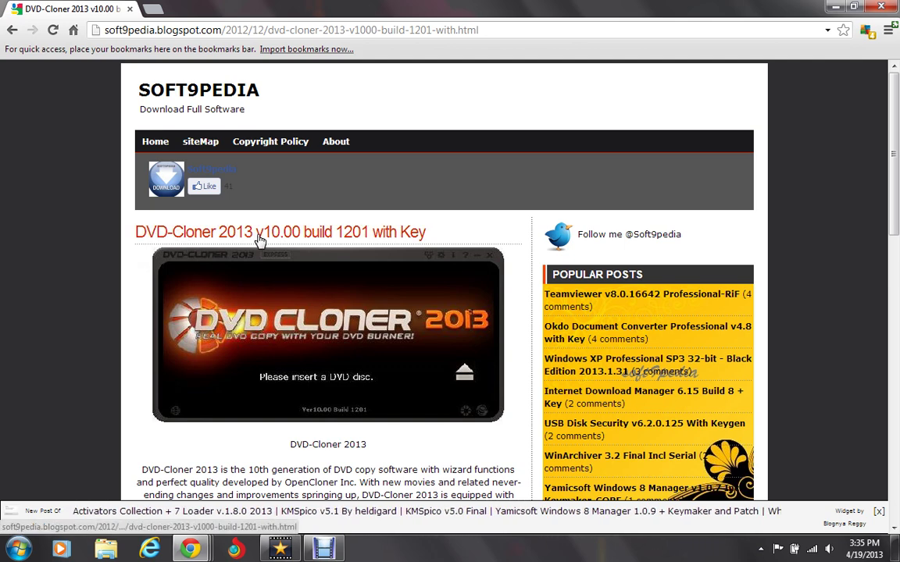
pyautogui.scroll(-3, 114, 333)
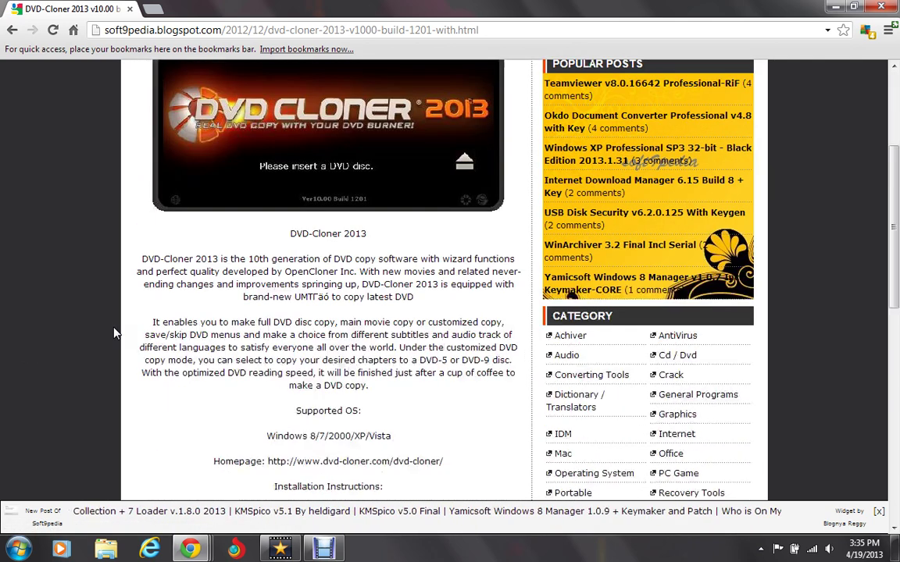
pyautogui.scroll(-3, 113, 333)
pyautogui.scroll(-2, 122, 336)
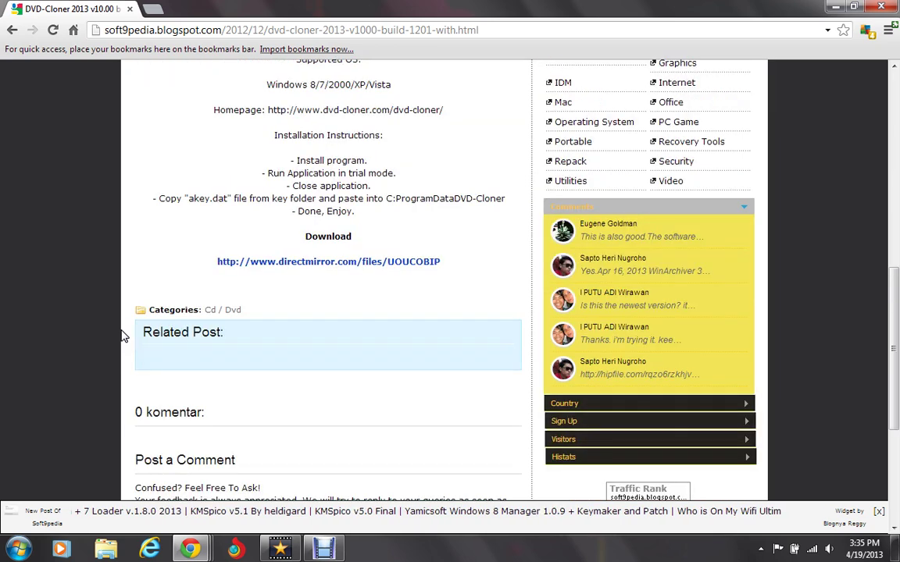
pyautogui.click(300, 266)
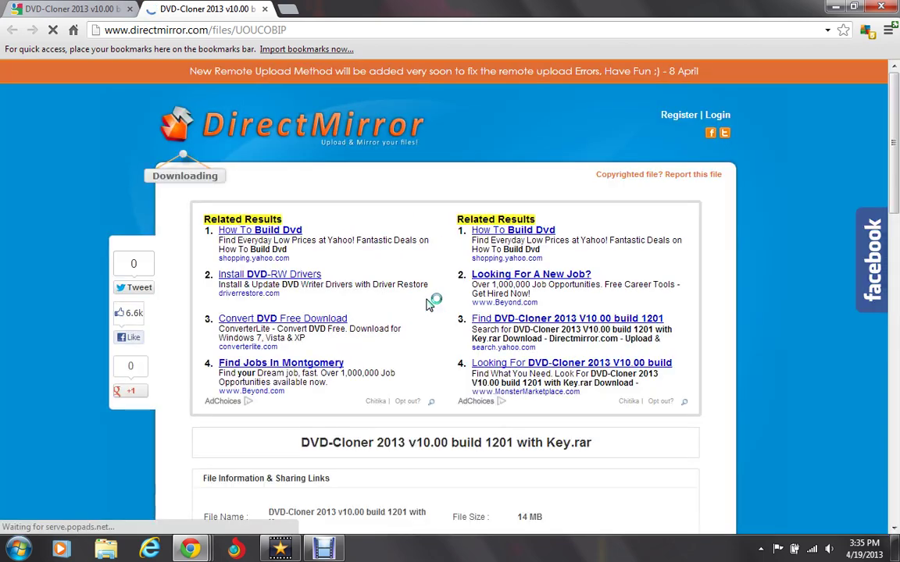
# Step: Scroll DirectMirror down to the host table listing Uploaded, QueenShare and RapidShare links
pyautogui.scroll(-3, 406, 235)
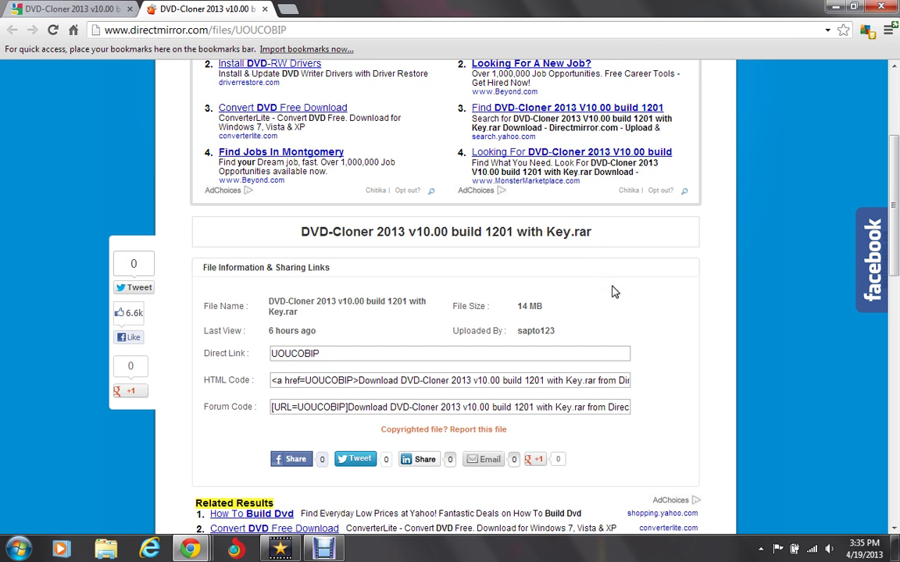
pyautogui.scroll(-2, 630, 300)
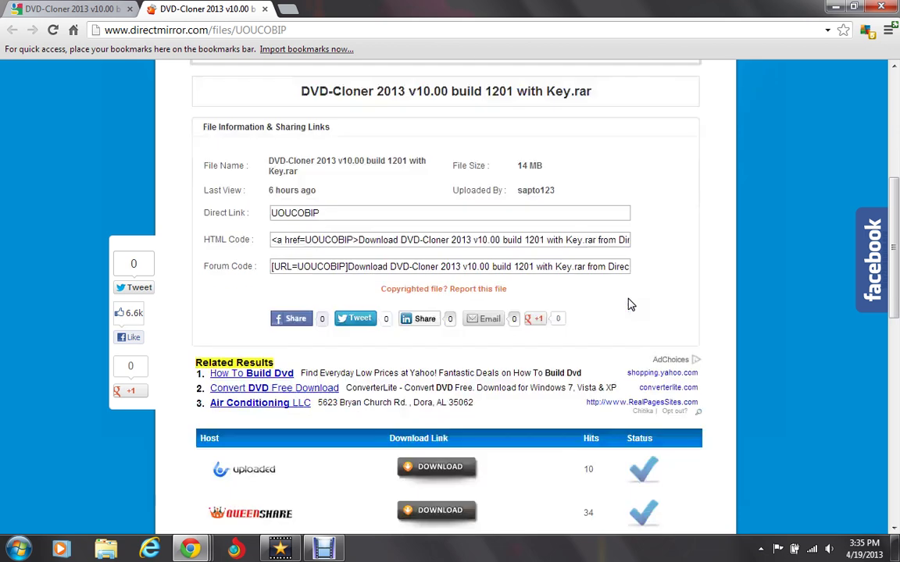
pyautogui.scroll(-1, 545, 261)
pyautogui.scroll(-2, 554, 264)
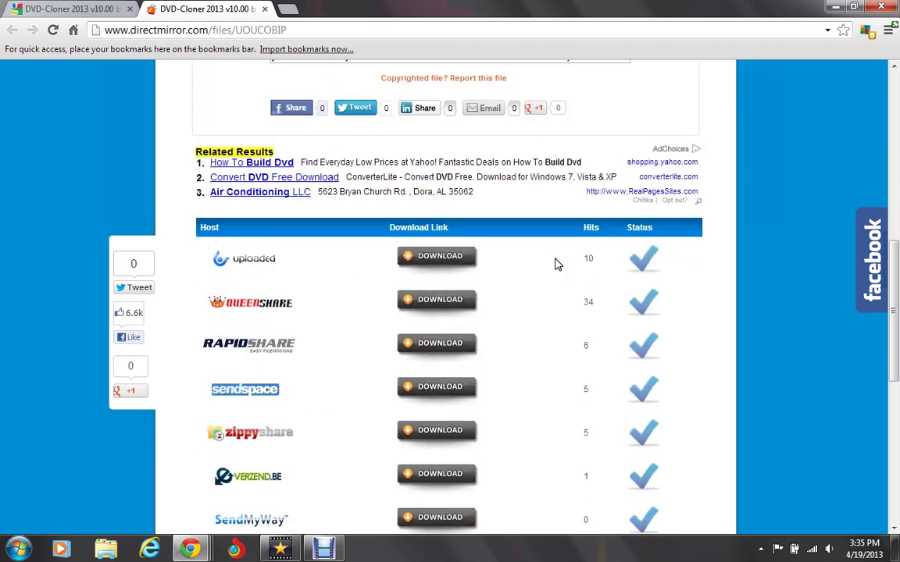
pyautogui.scroll(-1, 555, 264)
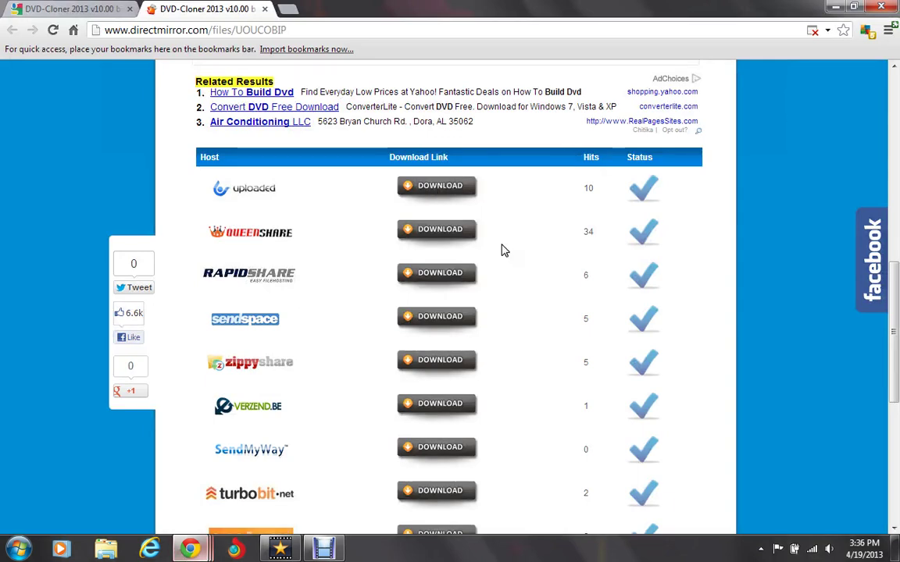
# Step: Open the Uploaded mirror and start Free Download, waiting out the 30-second countdown
pyautogui.click(464, 193)
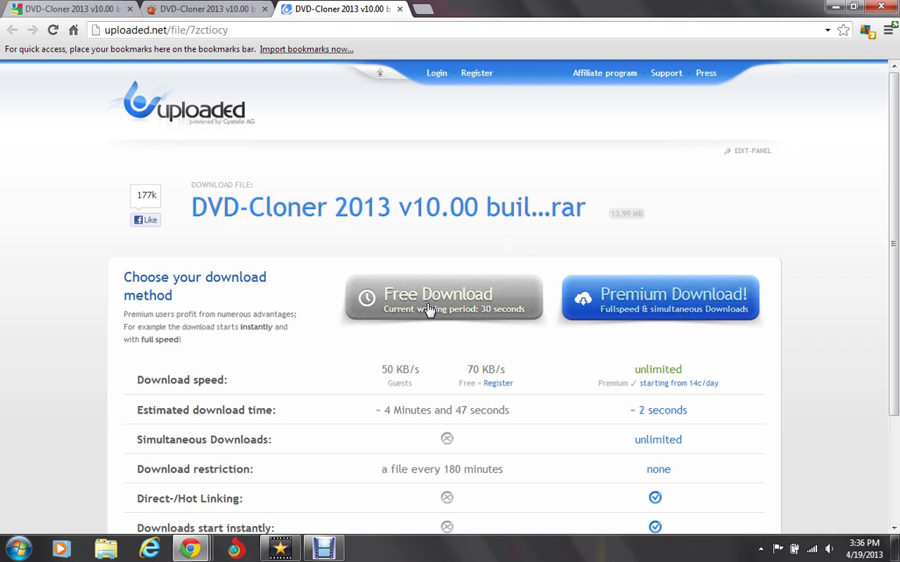
pyautogui.click(428, 310)
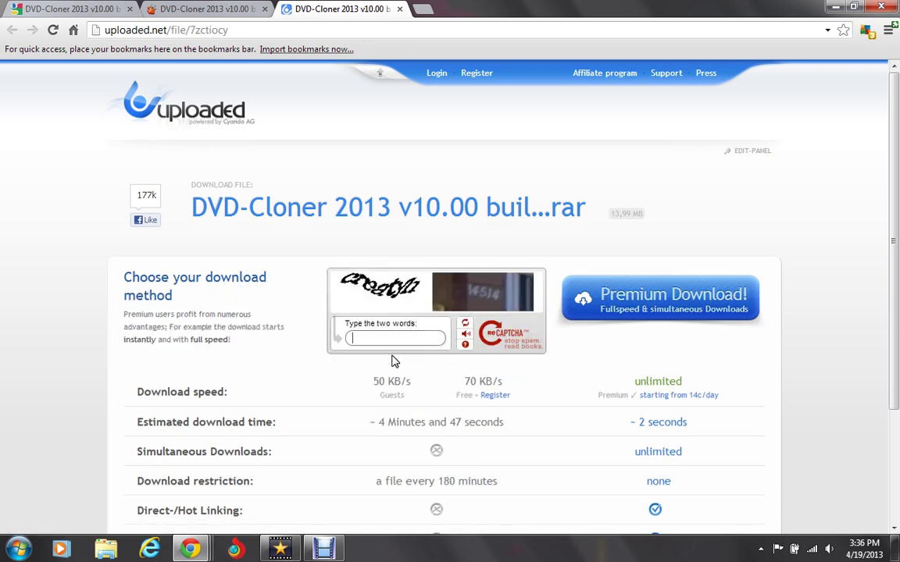
# Step: Enter the captcha words, dismiss the Tradingfornewbies pop-up, and submit to start the download
pyautogui.click(391, 338)
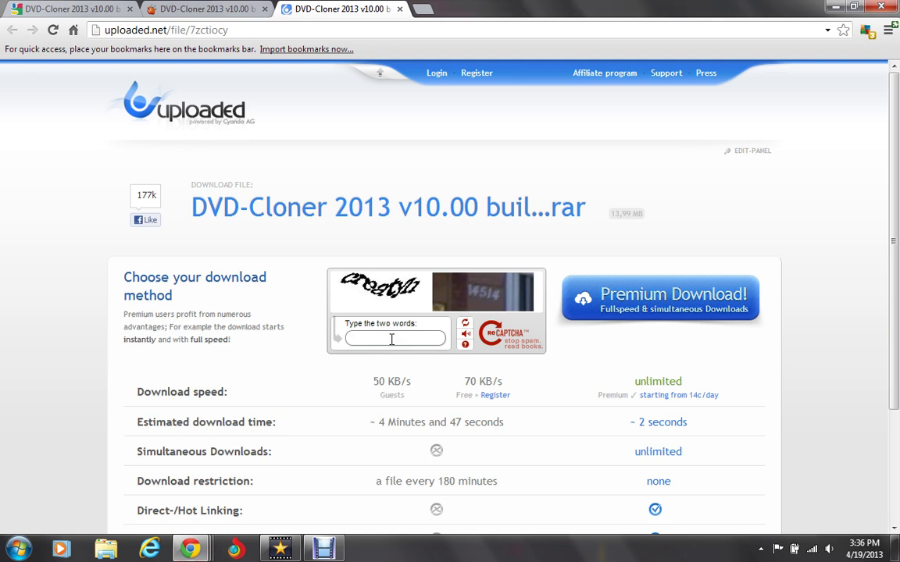
pyautogui.write('crea')
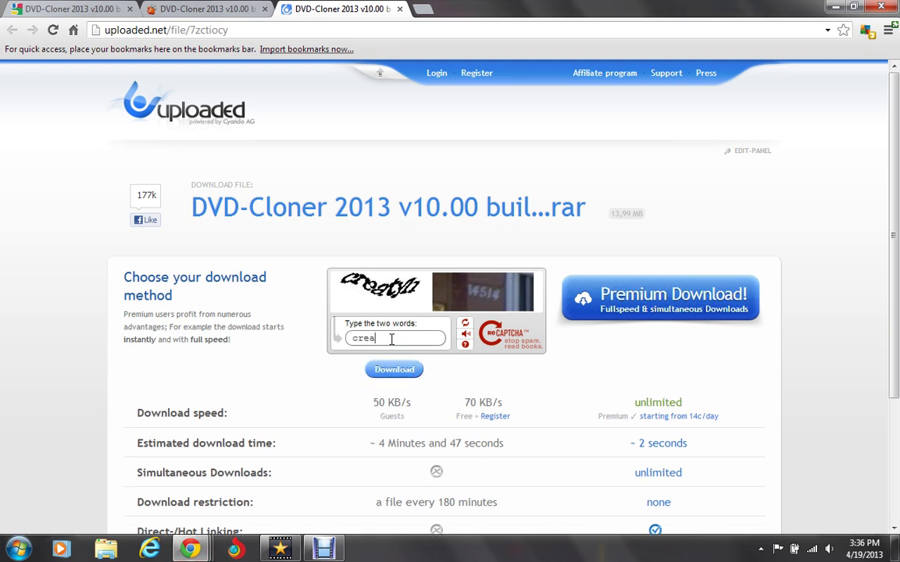
pyautogui.write('tyn')
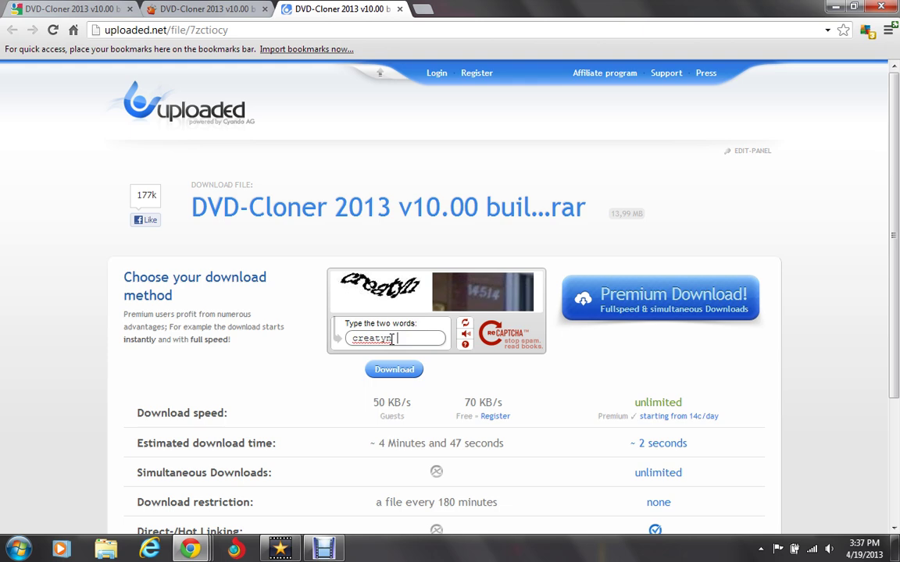
pyautogui.moveTo(189, 549)
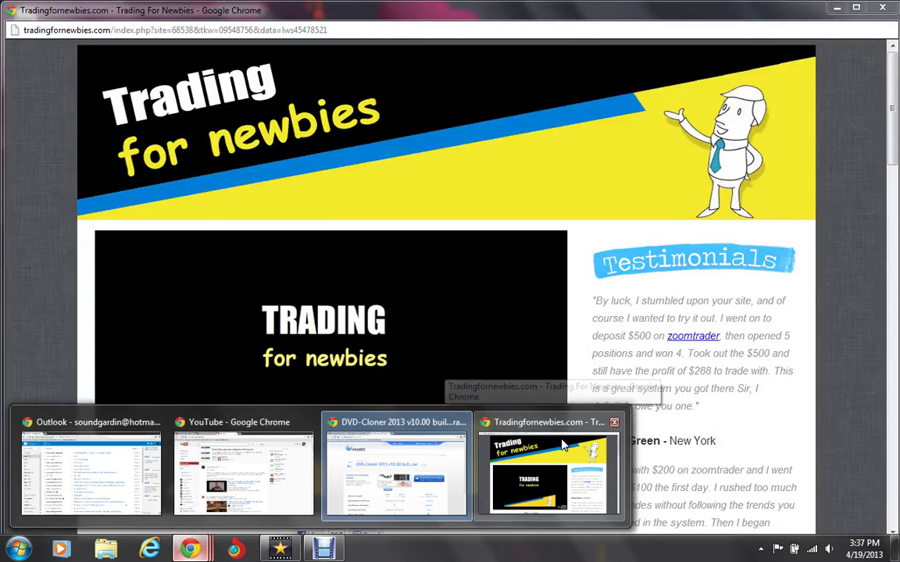
pyautogui.click(614, 421)
pyautogui.click(445, 353)
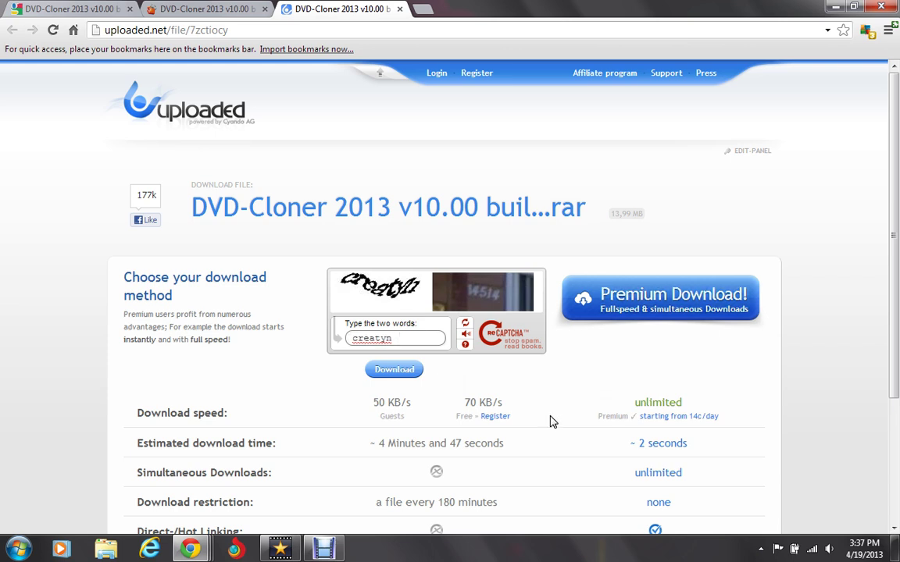
pyautogui.write('1')
pyautogui.write('45')
pyautogui.write('14')
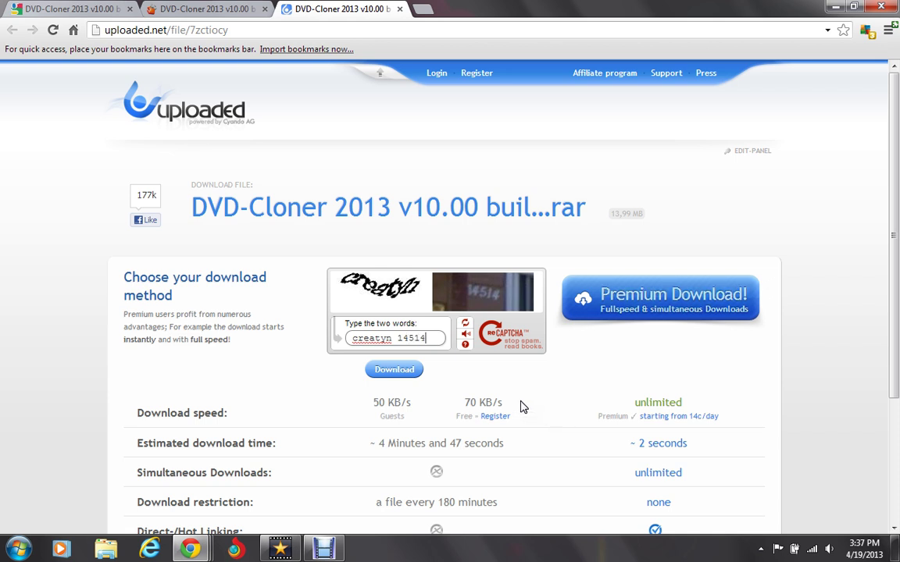
pyautogui.click(399, 371)
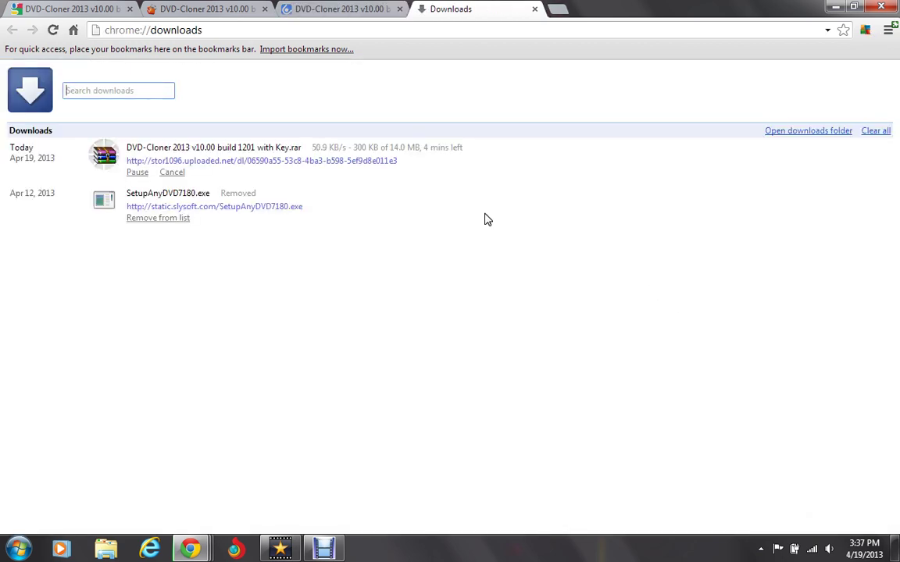
# Step: Remove the SetupAnyDVD7180.exe entry from Chrome's downloads list
pyautogui.click(166, 219)
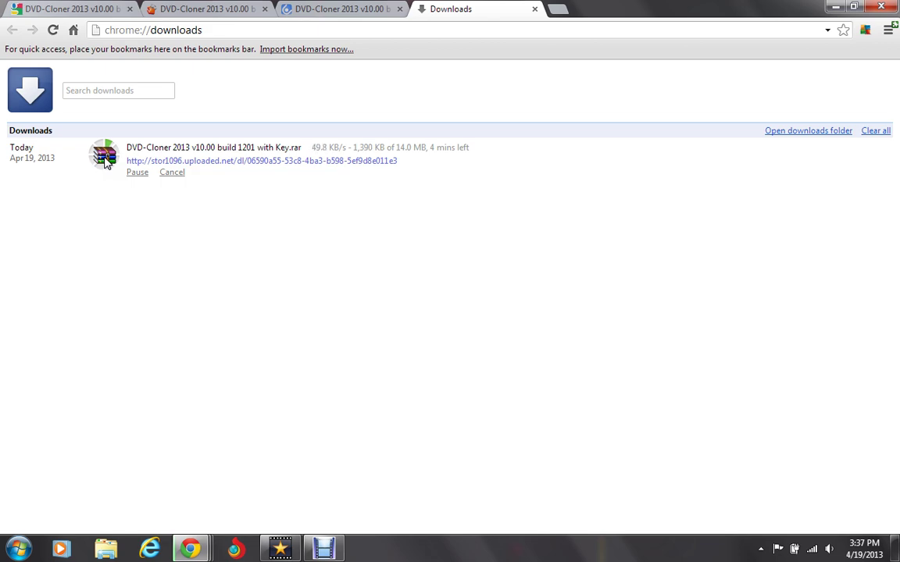
# Step: Return to the Soft9pedia post and highlight its Installation Instructions text
pyautogui.click(220, 8)
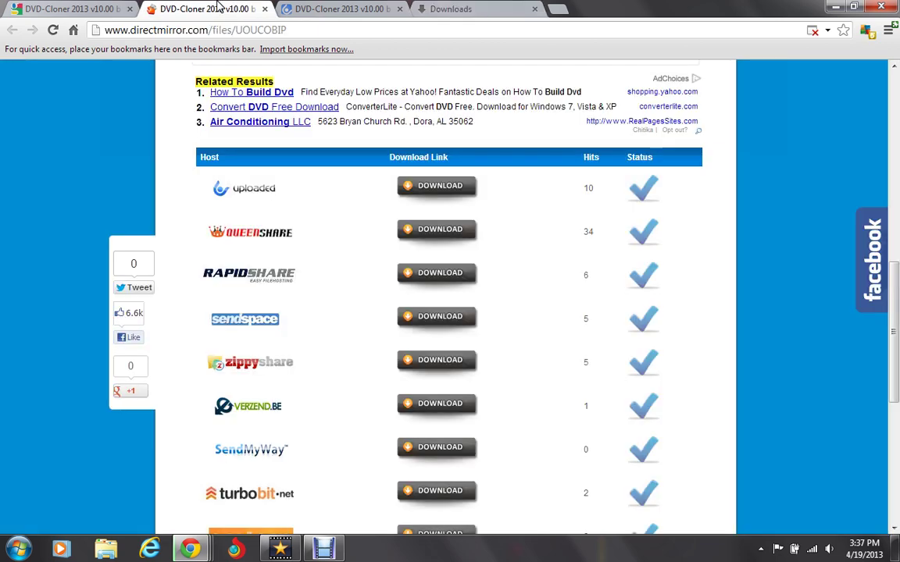
pyautogui.click(331, 8)
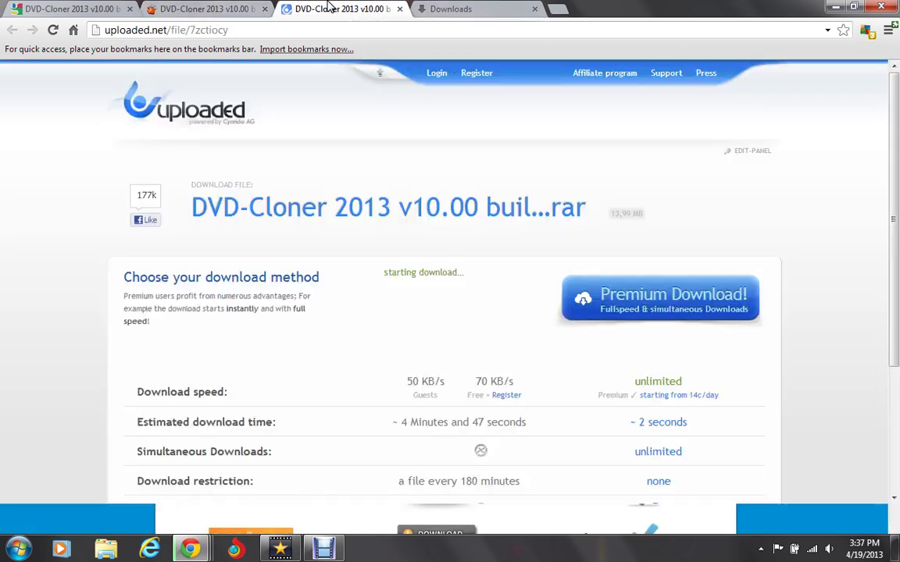
pyautogui.click(94, 9)
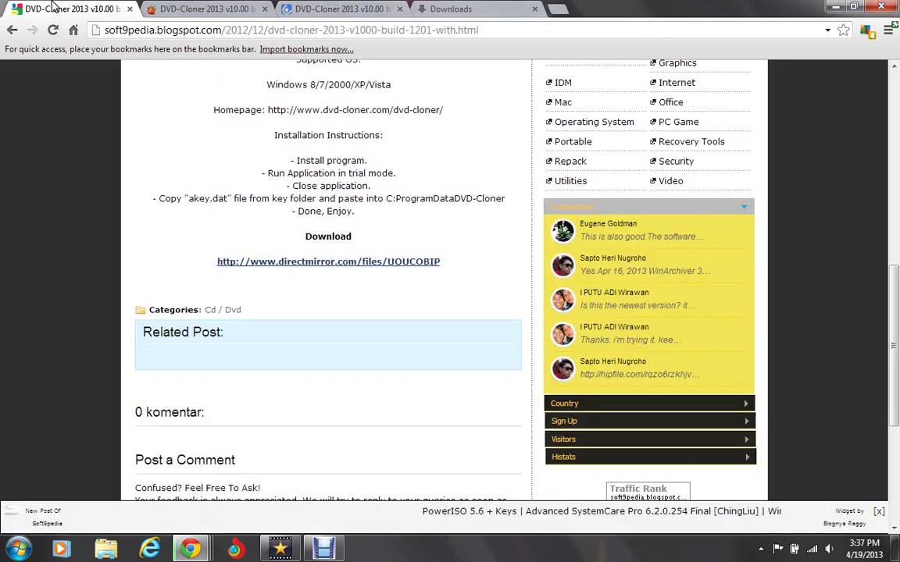
pyautogui.scroll(1, 180, 217)
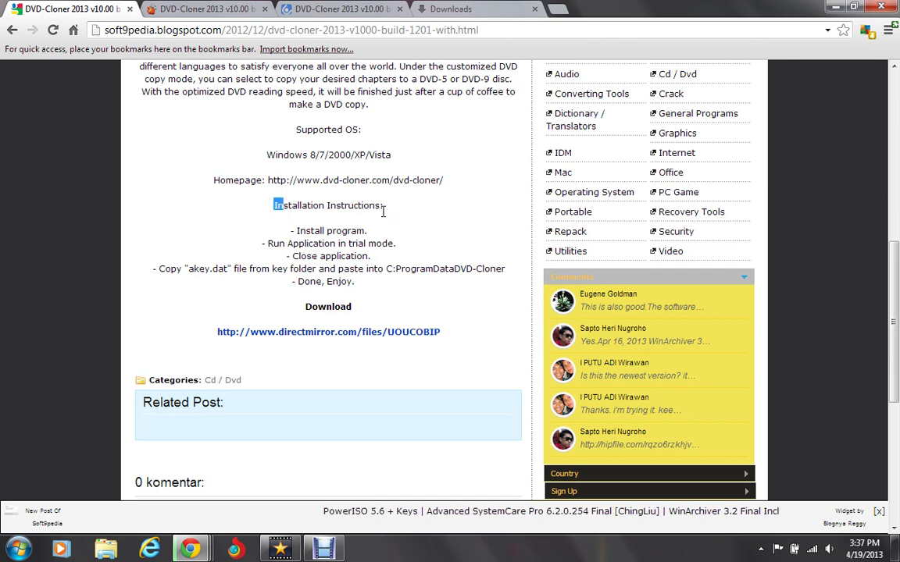
pyautogui.moveTo(275, 207); pyautogui.dragTo(426, 307)
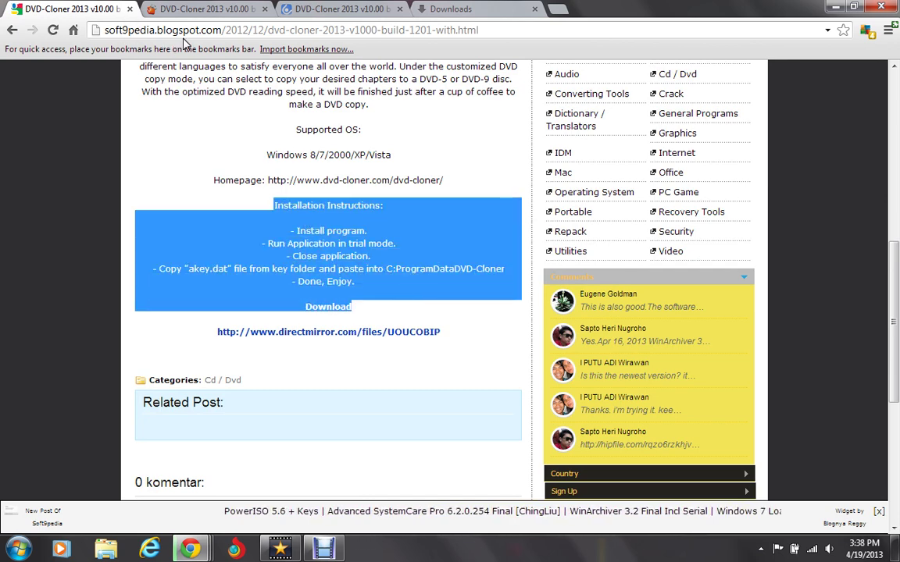
pyautogui.click(189, 169)
# Step: Scroll through the post, then check the rar download's progress (about 4.6 MB of 14 MB)
pyautogui.scroll(2, 189, 175)
pyautogui.scroll(1, 189, 184)
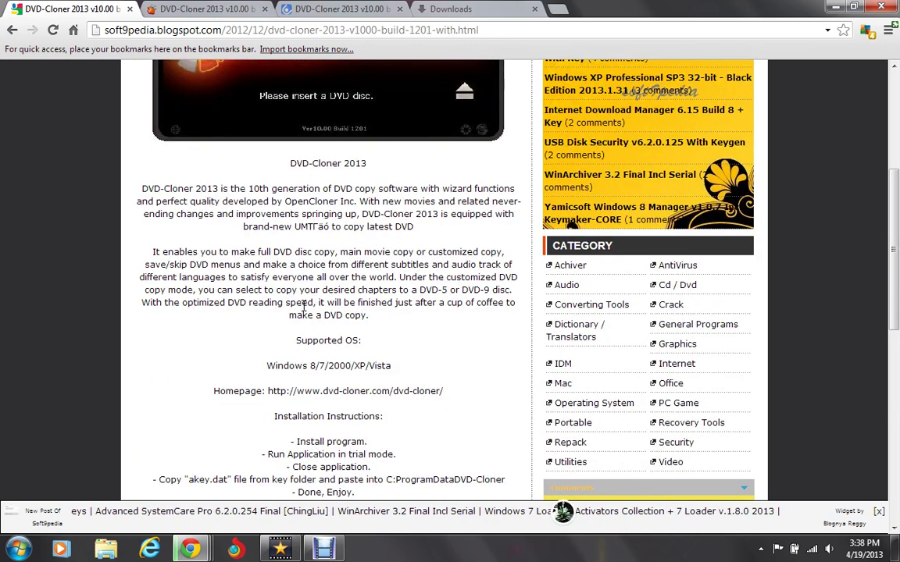
pyautogui.scroll(4, 302, 306)
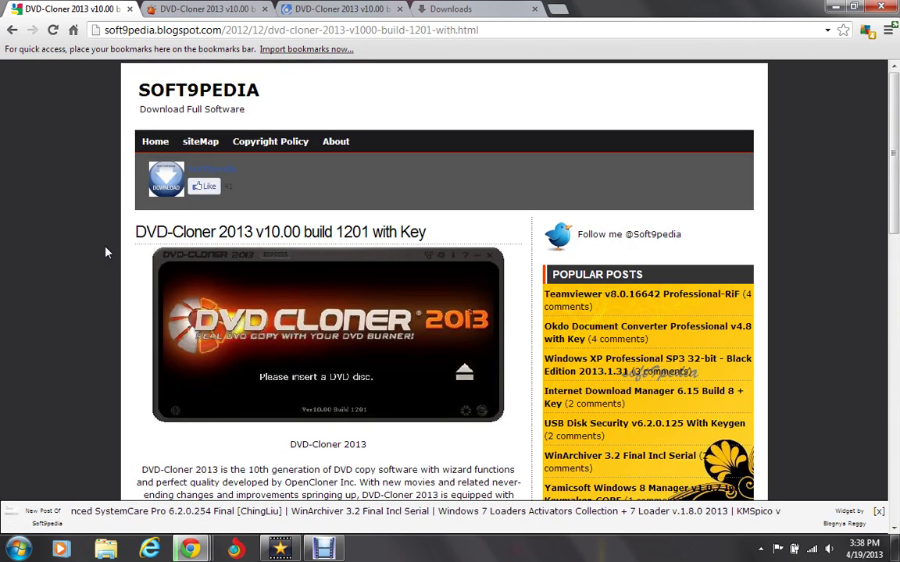
pyautogui.scroll(-3, 124, 241)
pyautogui.scroll(-1, 227, 337)
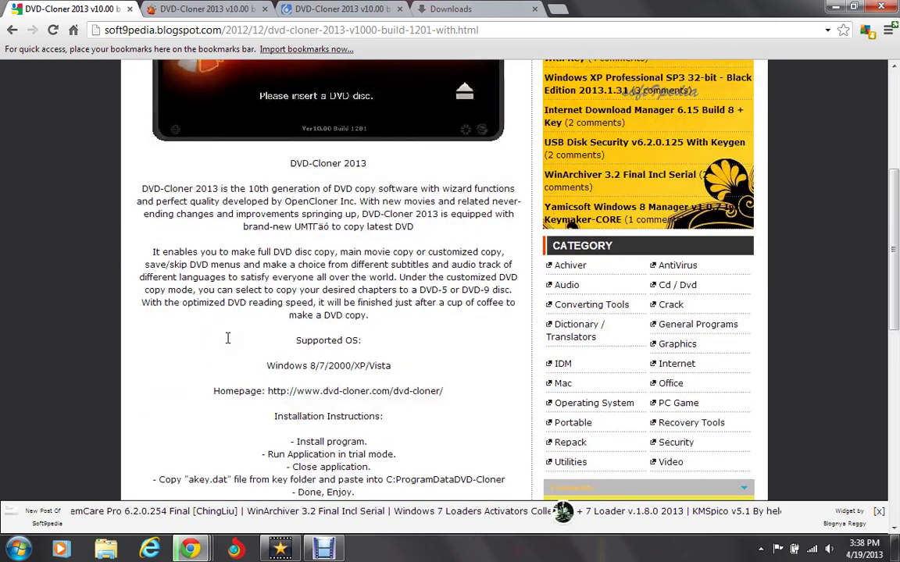
pyautogui.scroll(-2, 207, 346)
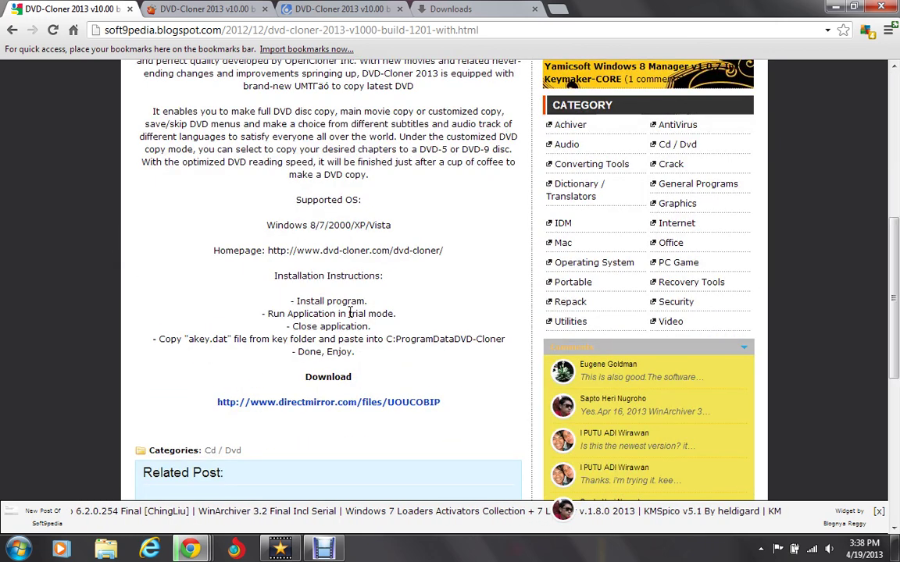
pyautogui.click(464, 8)
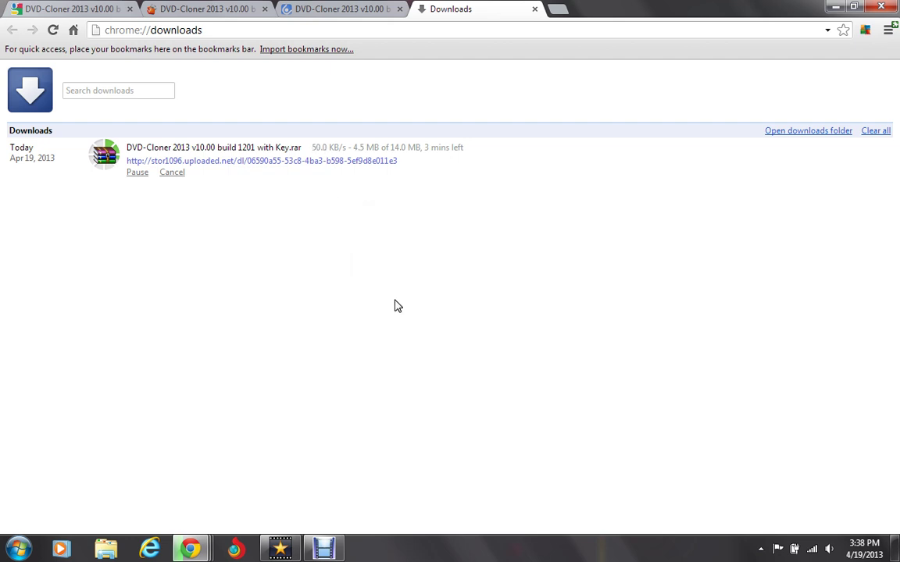
# Step: Minimize the Debut recorder and return to the finished 14 MB DVD-Cloner download in Chrome
pyautogui.click(323, 547)
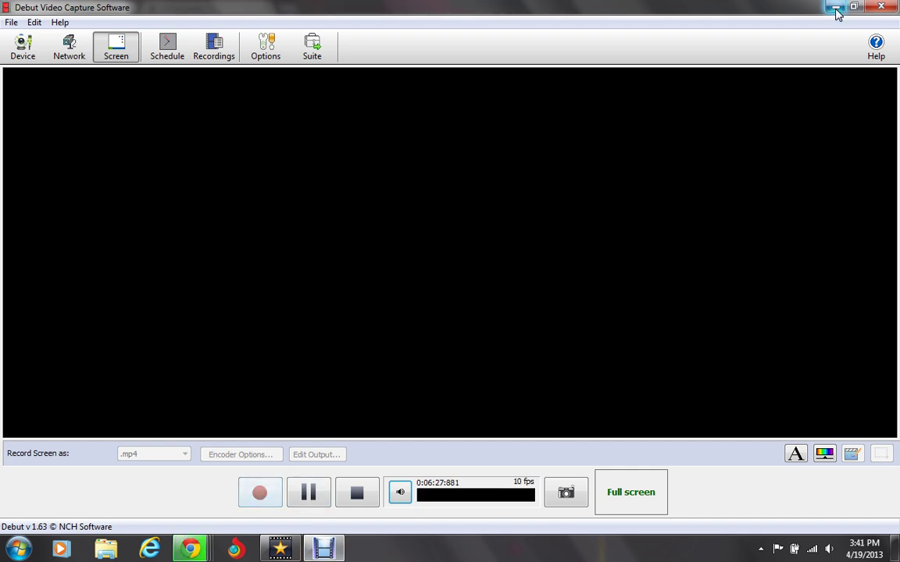
pyautogui.click(834, 7)
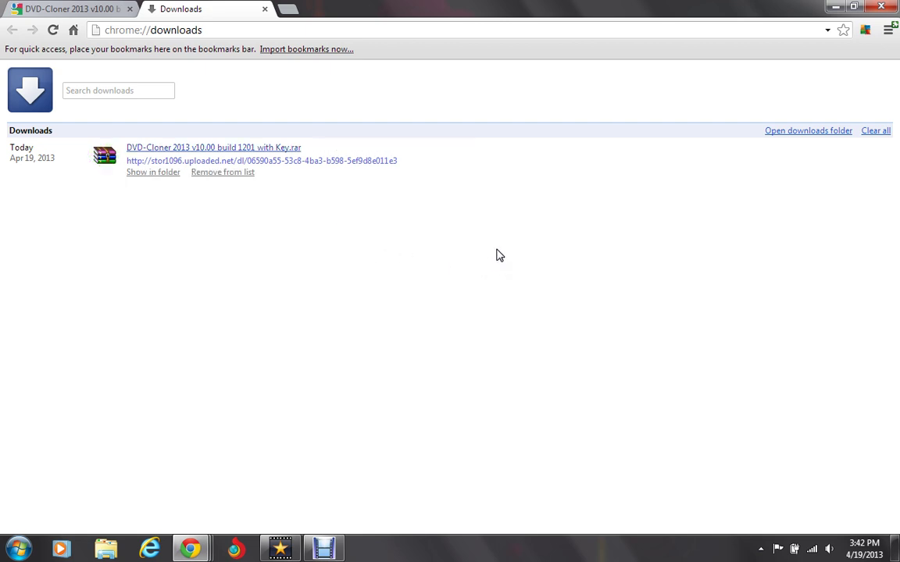
# Step: Open the Downloads folder, drag the DVD-Cloner rar onto the desktop, and close Explorer
pyautogui.click(152, 173)
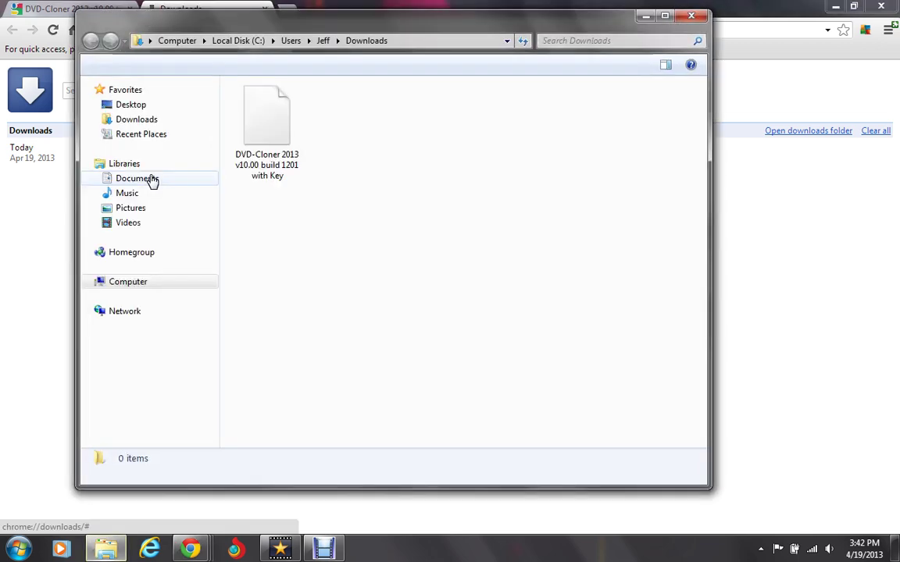
pyautogui.click(748, 8)
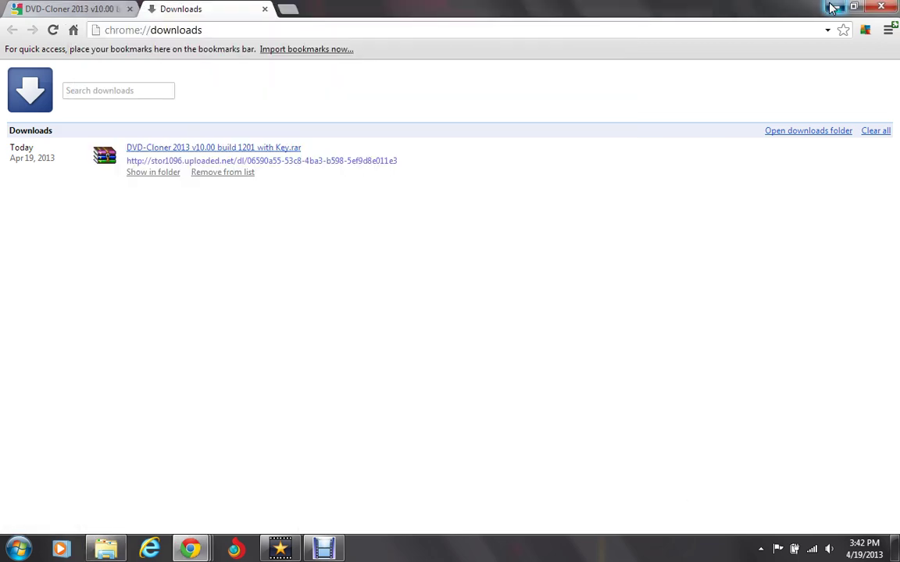
pyautogui.click(835, 6)
pyautogui.moveTo(447, 30); pyautogui.dragTo(595, 29)
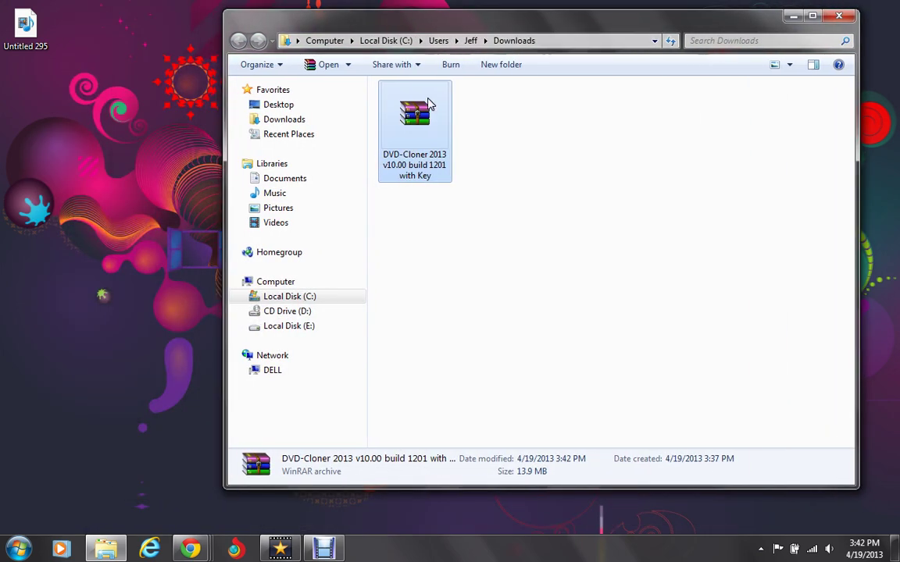
pyautogui.moveTo(388, 148); pyautogui.dragTo(104, 216)
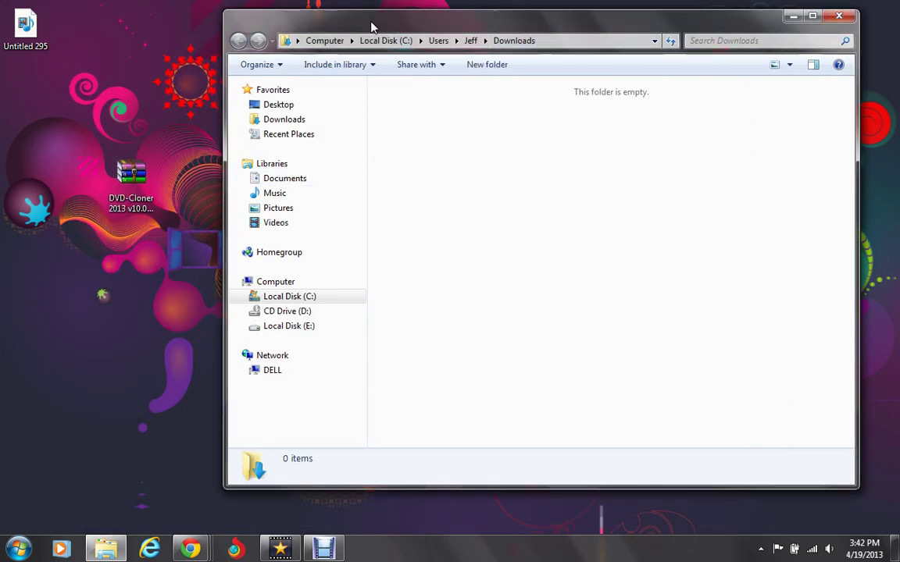
pyautogui.moveTo(372, 28); pyautogui.dragTo(217, 39)
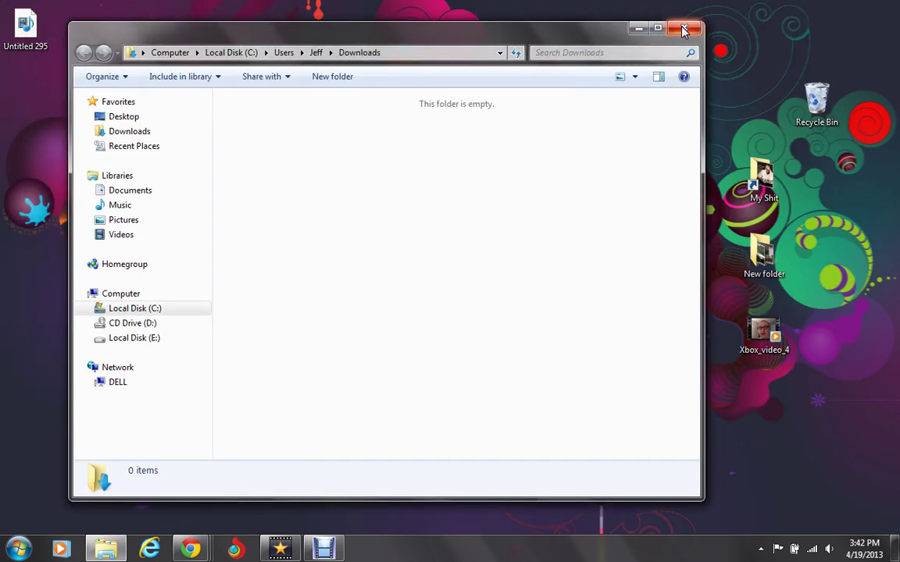
pyautogui.click(684, 30)
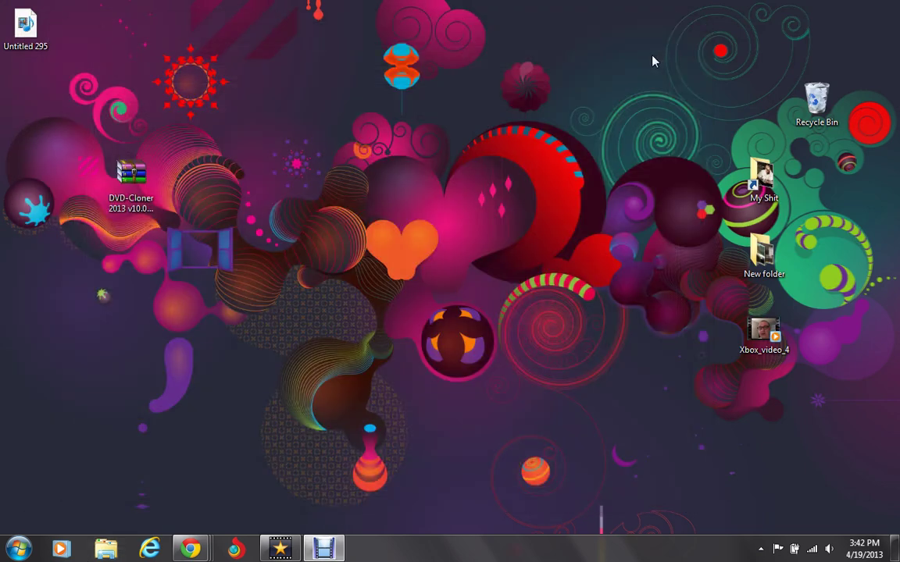
# Step: Open the desktop DVD-Cloner rar in WinRAR, enter its folder, and select dcloner.exe
pyautogui.doubleClick(137, 176)
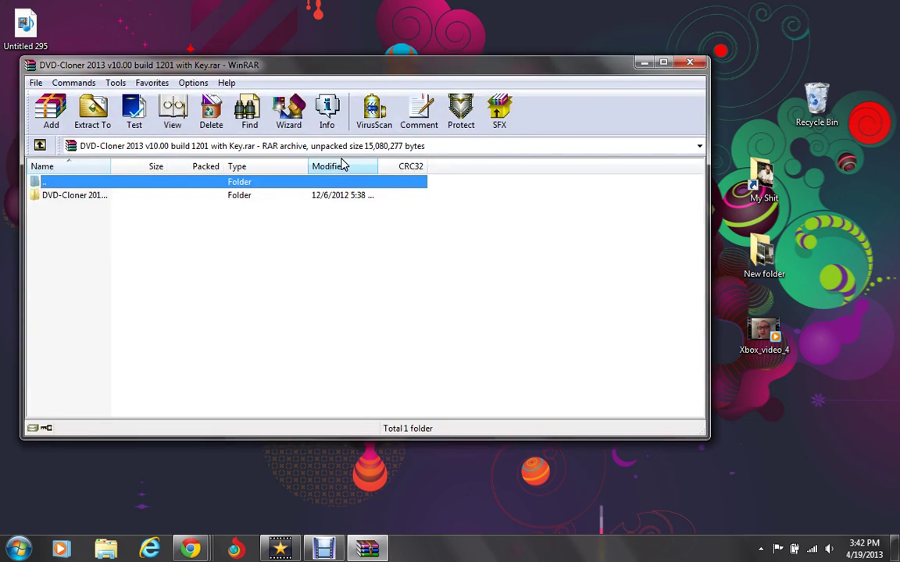
pyautogui.doubleClick(59, 195)
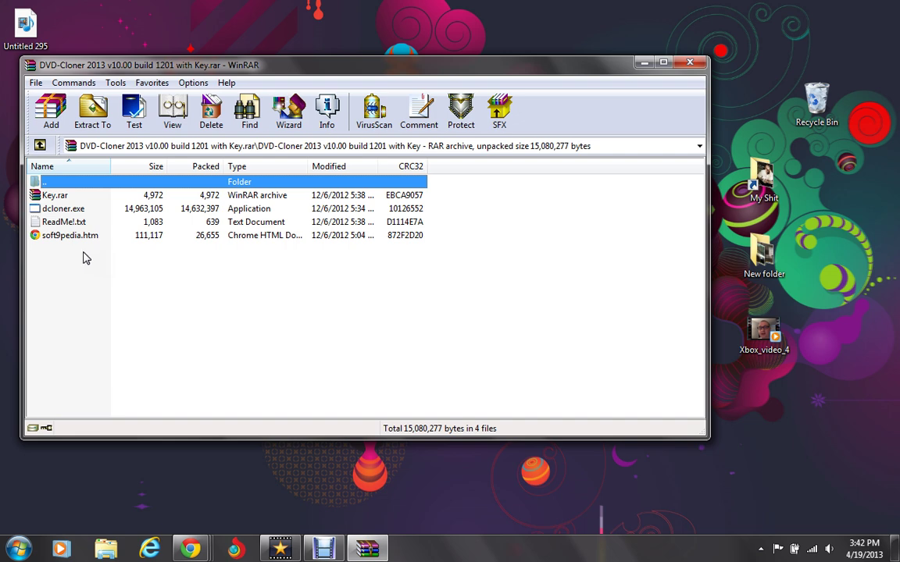
pyautogui.click(68, 224)
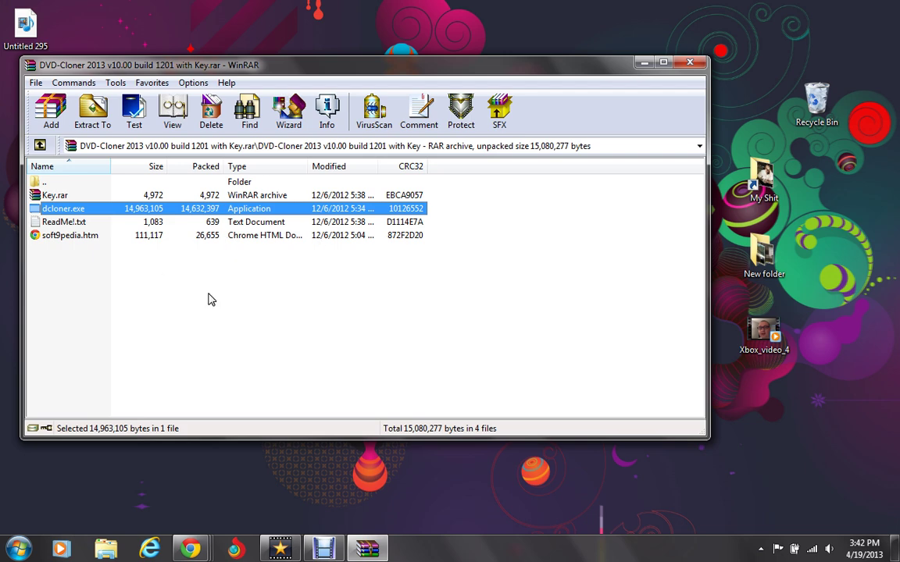
# Step: Open the nested Key.rar and its Key folder, selecting the akey.dat file
pyautogui.click(53, 195)
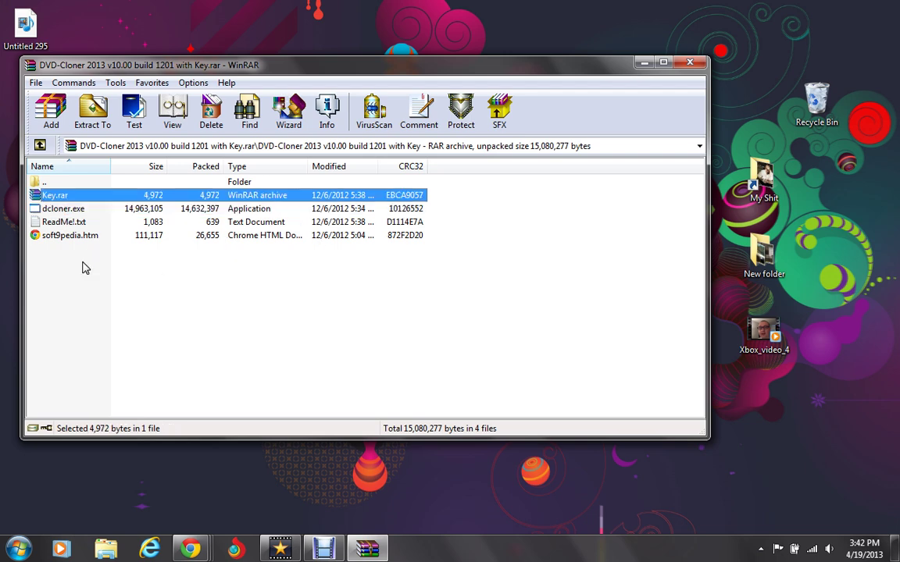
pyautogui.doubleClick(68, 196)
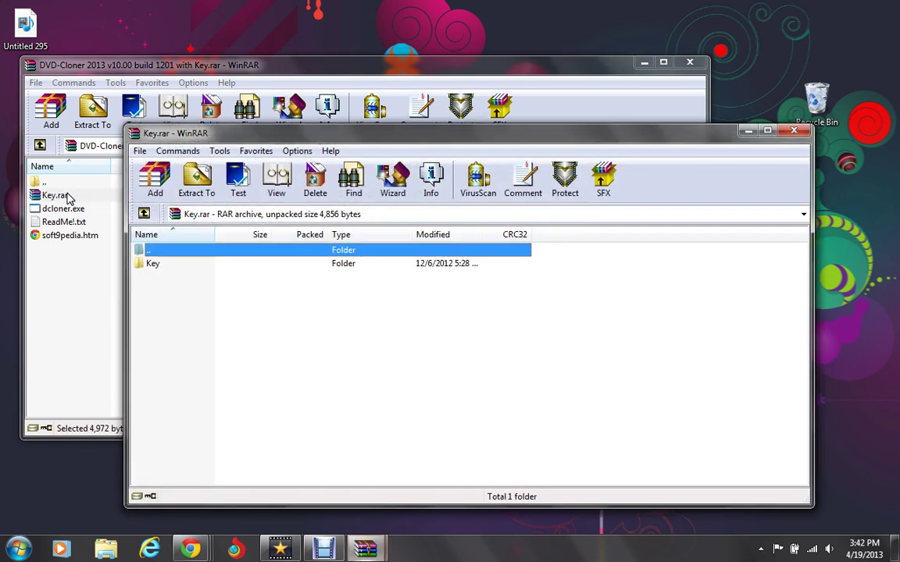
pyautogui.click(165, 267)
pyautogui.doubleClick(165, 267)
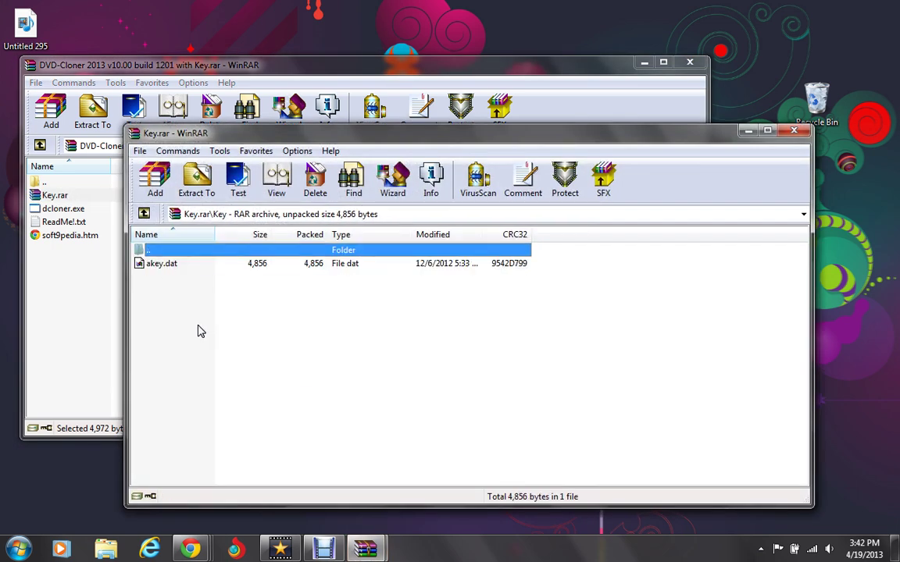
pyautogui.click(166, 265)
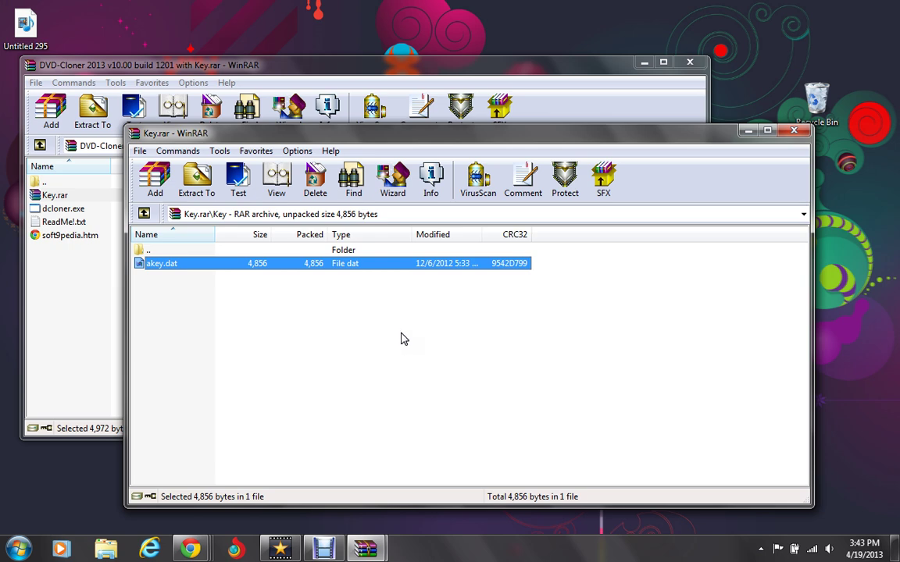
# Step: Remove the finished DVD-Cloner download from Chrome's downloads list, then minimize Chrome to reveal WinRAR
pyautogui.click(180, 552)
pyautogui.click(416, 478)
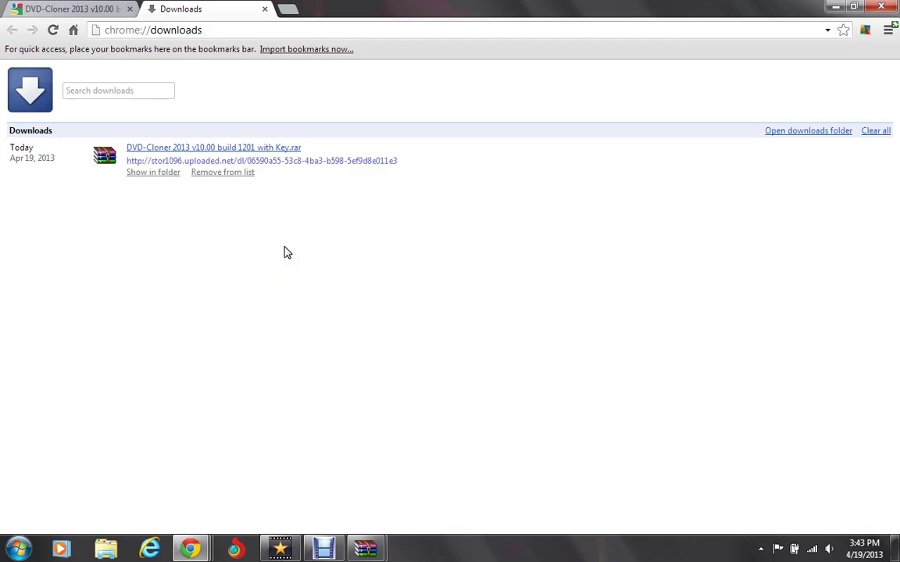
pyautogui.click(217, 173)
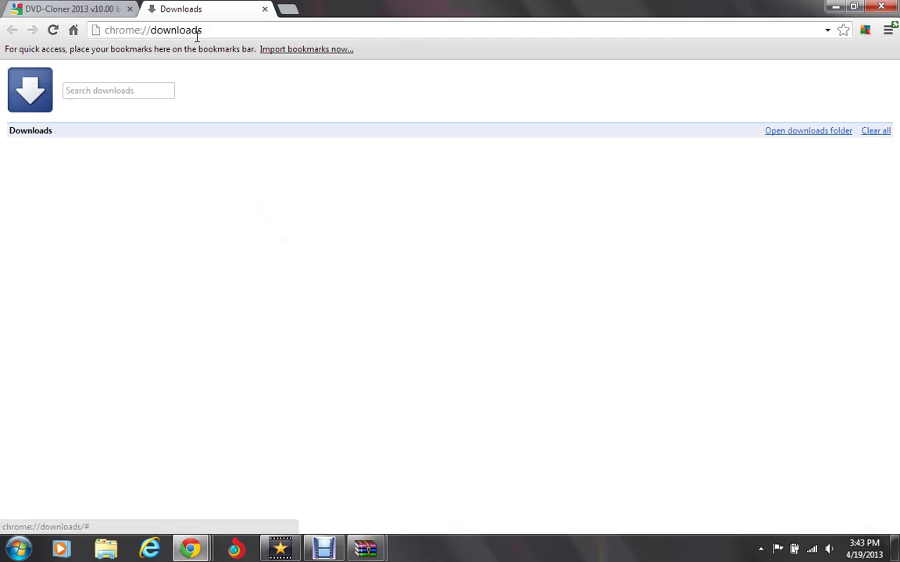
pyautogui.click(106, 8)
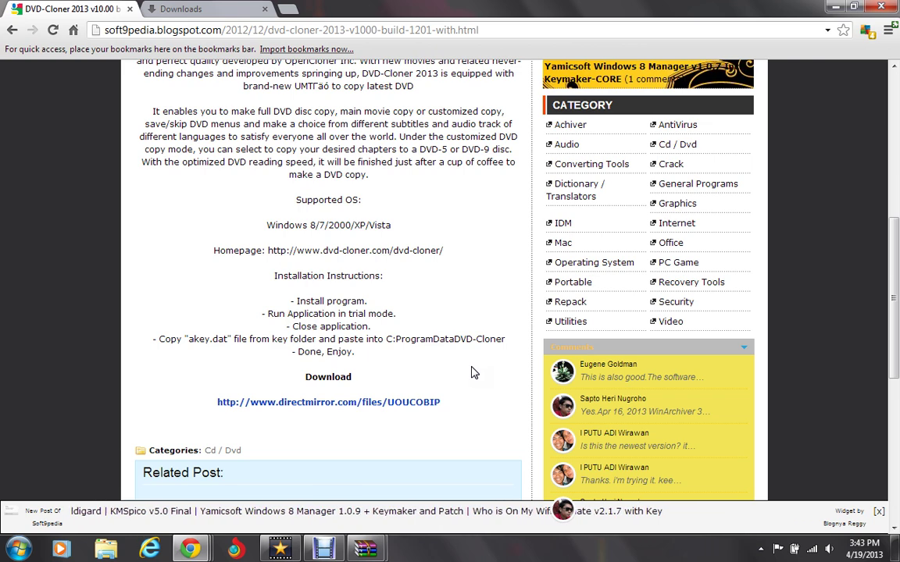
pyautogui.click(834, 7)
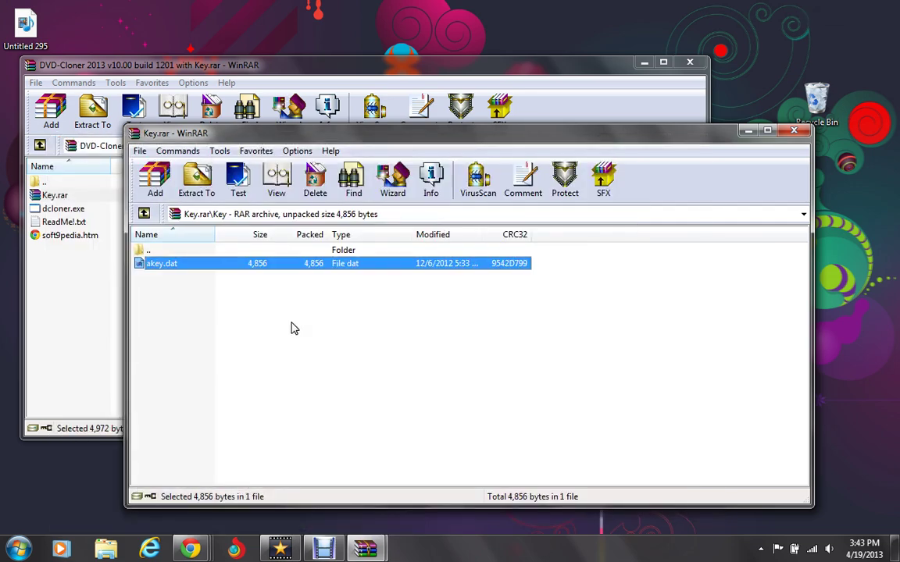
# Step: Close the WinRAR archive windows and scan the DVD-Cloner archive with AVG
pyautogui.click(793, 131)
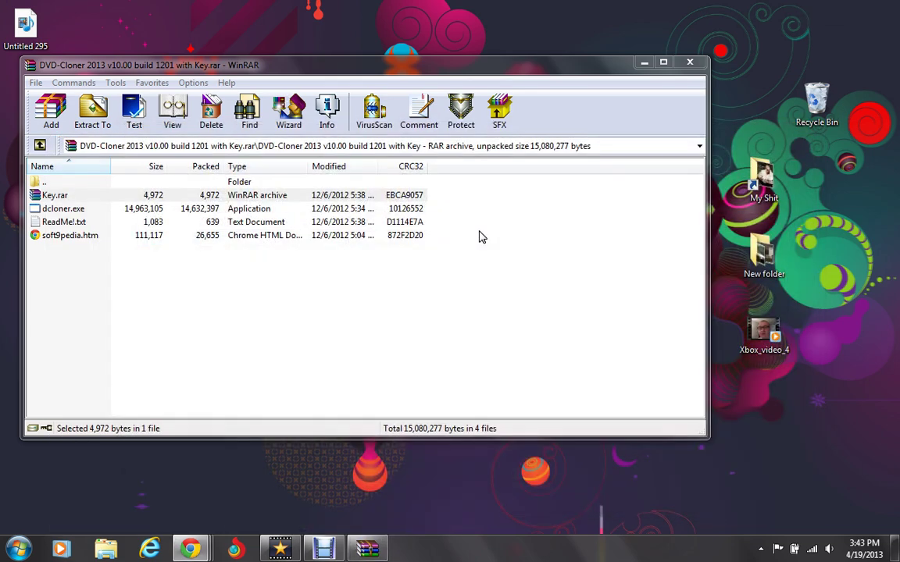
pyautogui.click(690, 63)
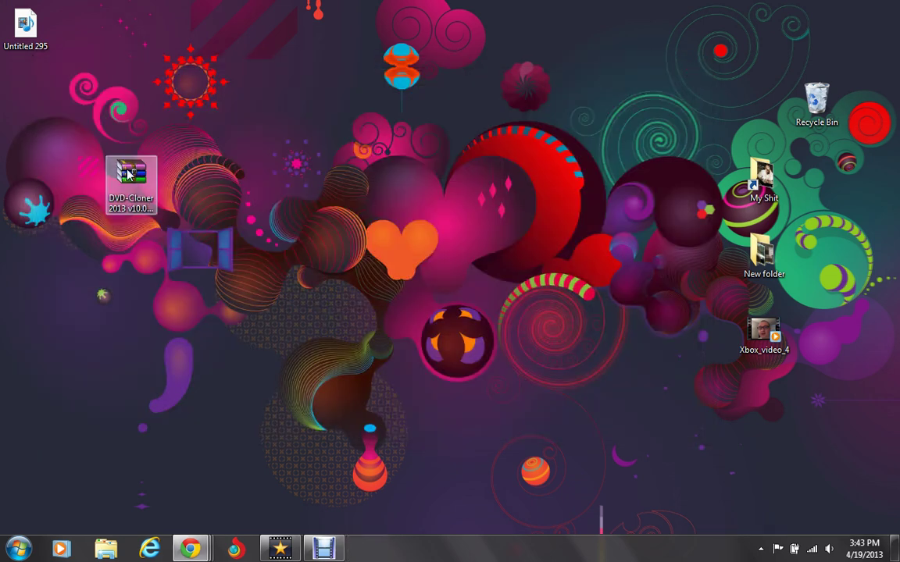
pyautogui.rightClick(128, 172)
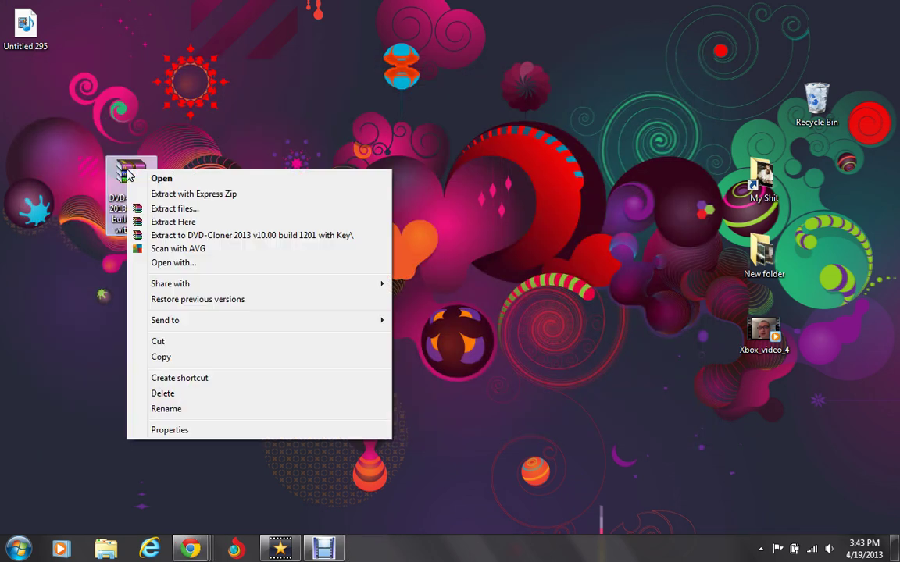
pyautogui.click(168, 250)
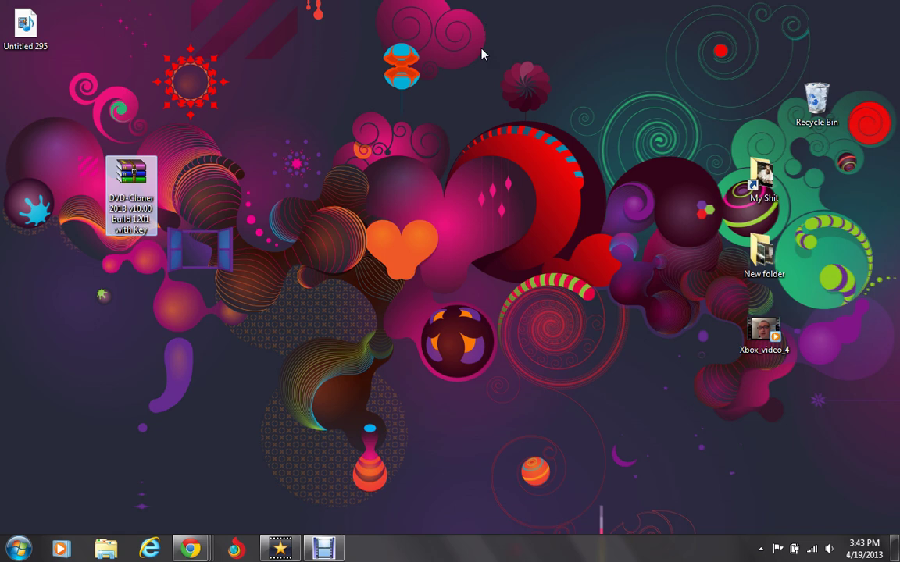
pyautogui.click(760, 548)
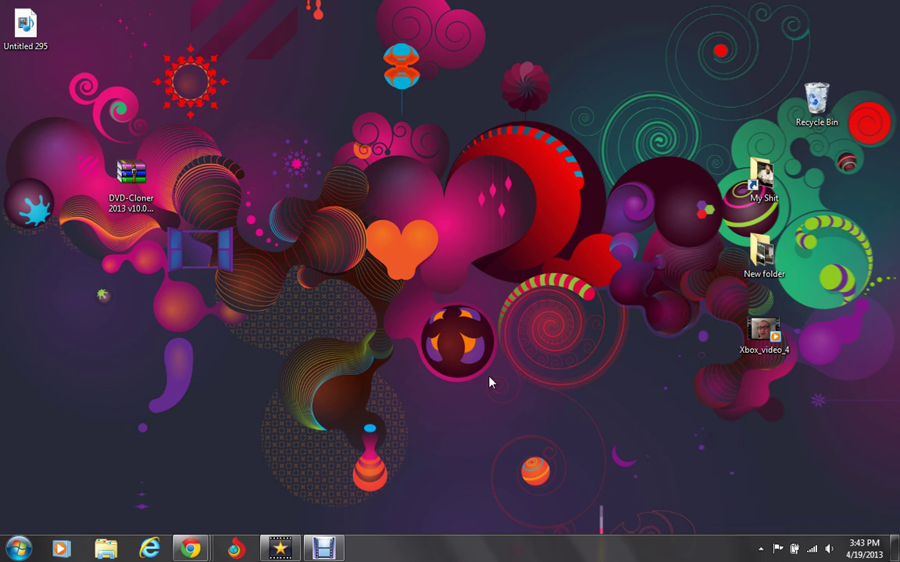
# Step: Rescan the DVD-Cloner archive with AVG and drag its icon to the desktop centre
pyautogui.click(129, 184)
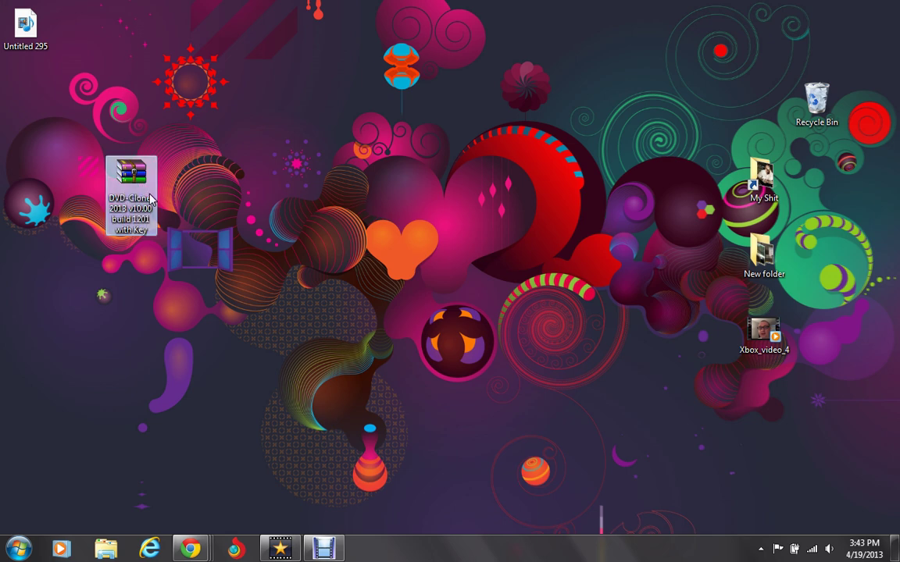
pyautogui.rightClick(150, 195)
pyautogui.click(200, 273)
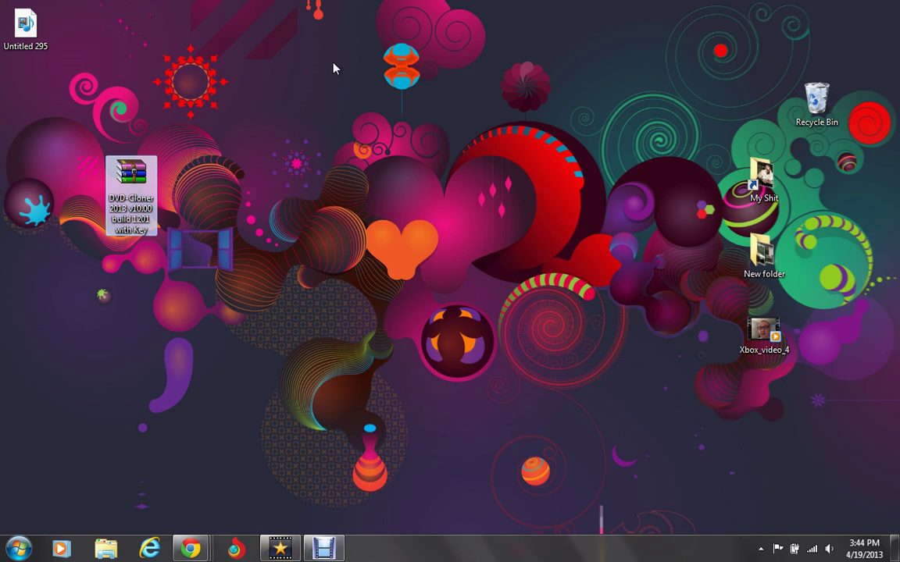
pyautogui.click(330, 254)
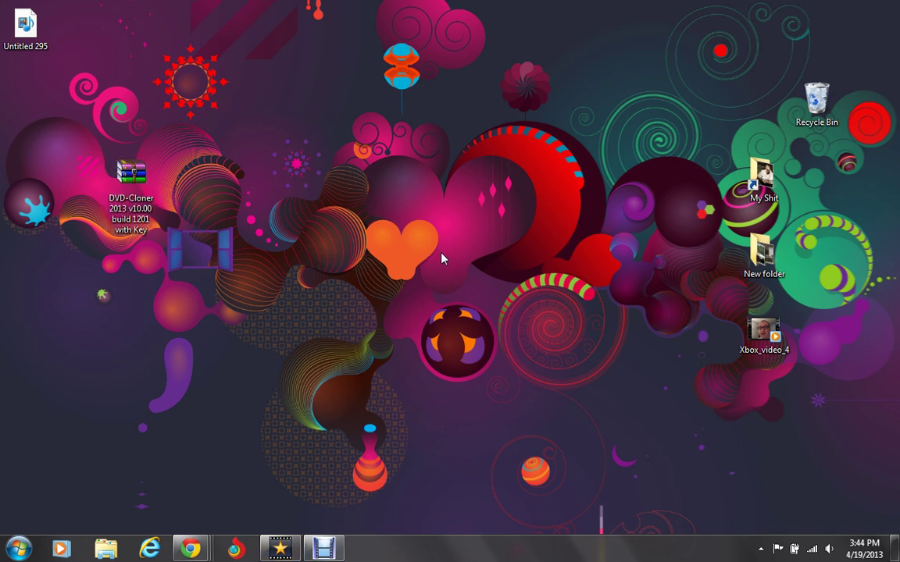
pyautogui.moveTo(125, 170); pyautogui.dragTo(388, 170)
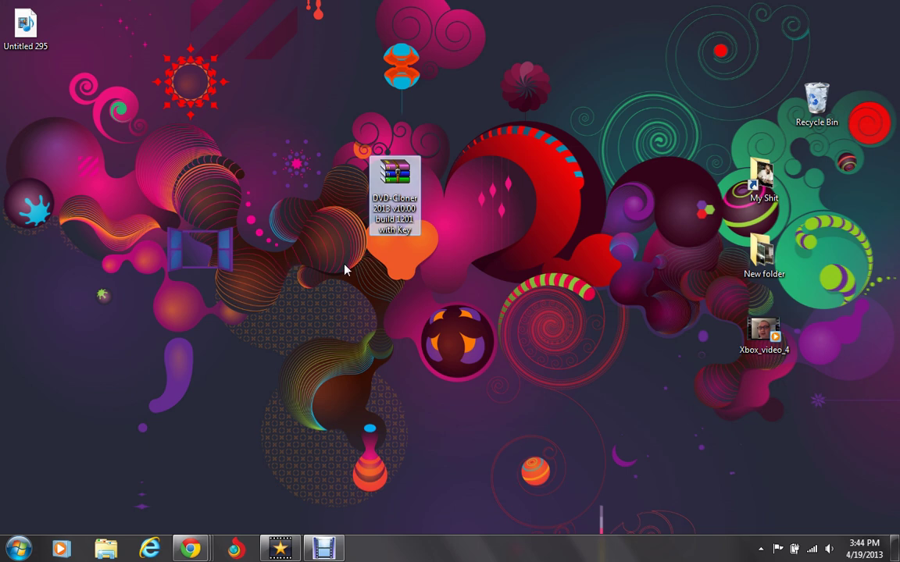
# Step: Open the DVD-Cloner archive and its nested Key.rar to reveal akey.dat
pyautogui.doubleClick(379, 176)
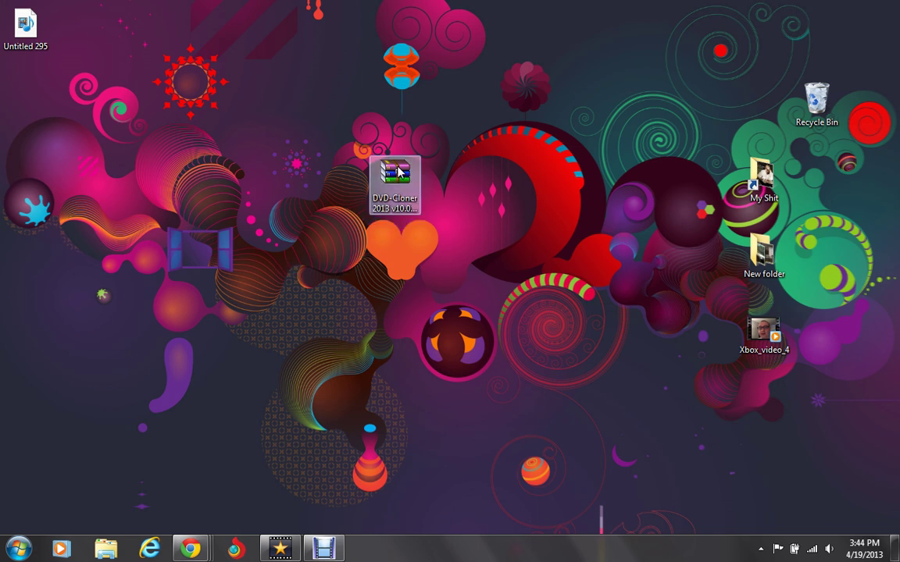
pyautogui.doubleClick(72, 196)
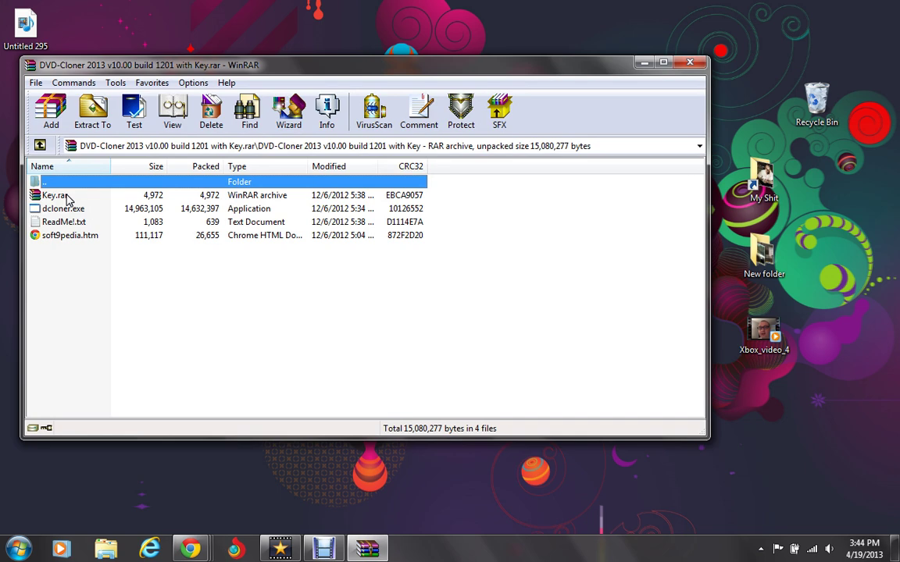
pyautogui.click(66, 199)
pyautogui.doubleClick(66, 198)
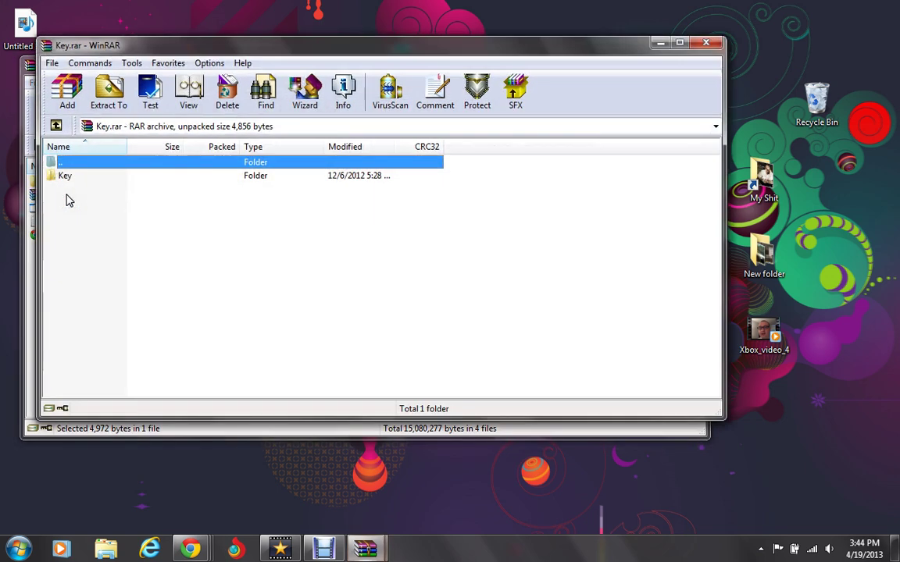
pyautogui.doubleClick(66, 181)
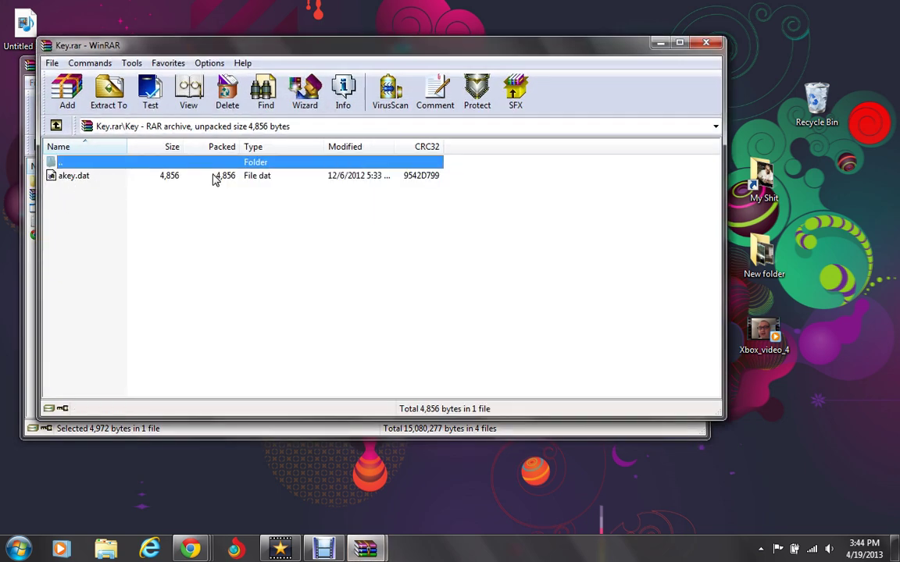
# Step: Close Key.rar and open ReadMe!.txt from the main DVD-Cloner archive
pyautogui.click(703, 41)
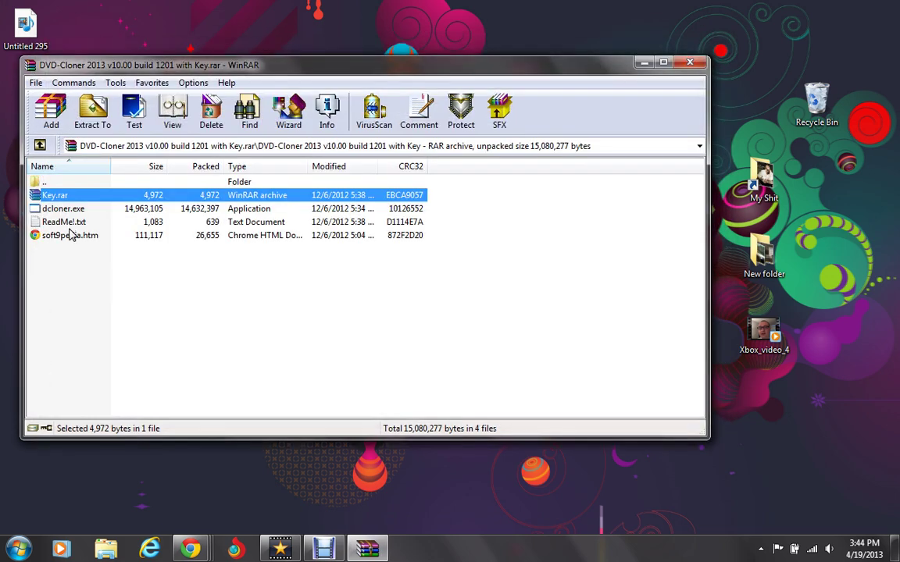
pyautogui.click(68, 223)
pyautogui.doubleClick(70, 223)
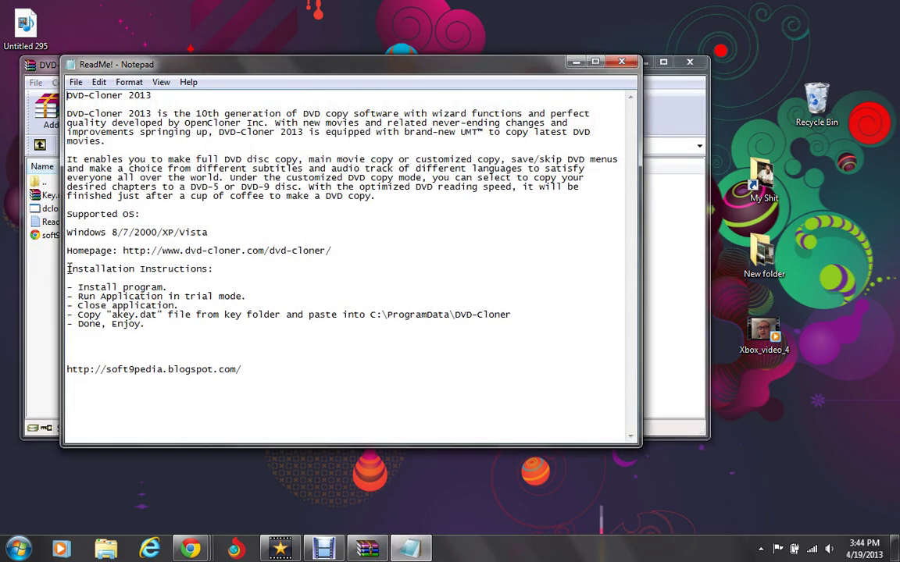
# Step: Highlight the ReadMe's Installation Instructions and supported Windows versions, then close Notepad
pyautogui.moveTo(69, 268); pyautogui.dragTo(342, 342)
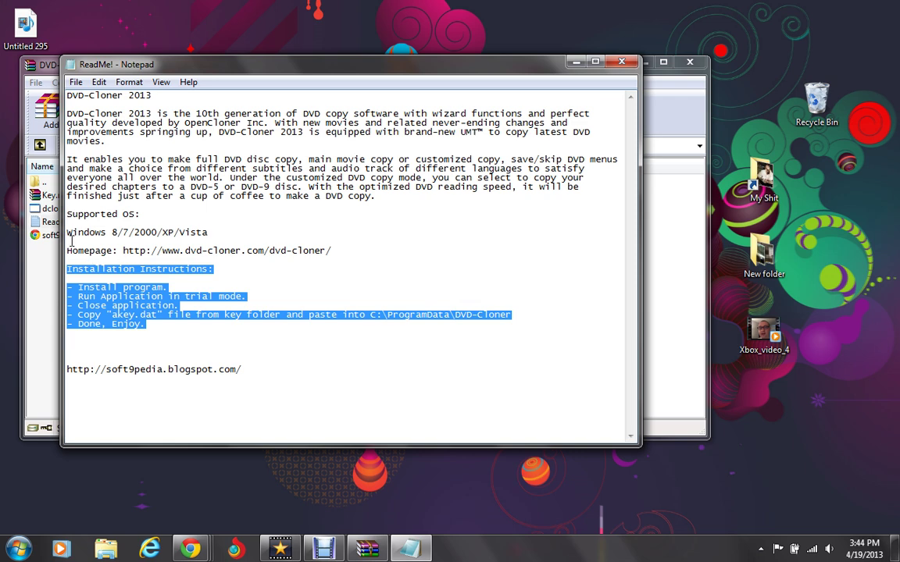
pyautogui.moveTo(67, 232); pyautogui.dragTo(213, 231)
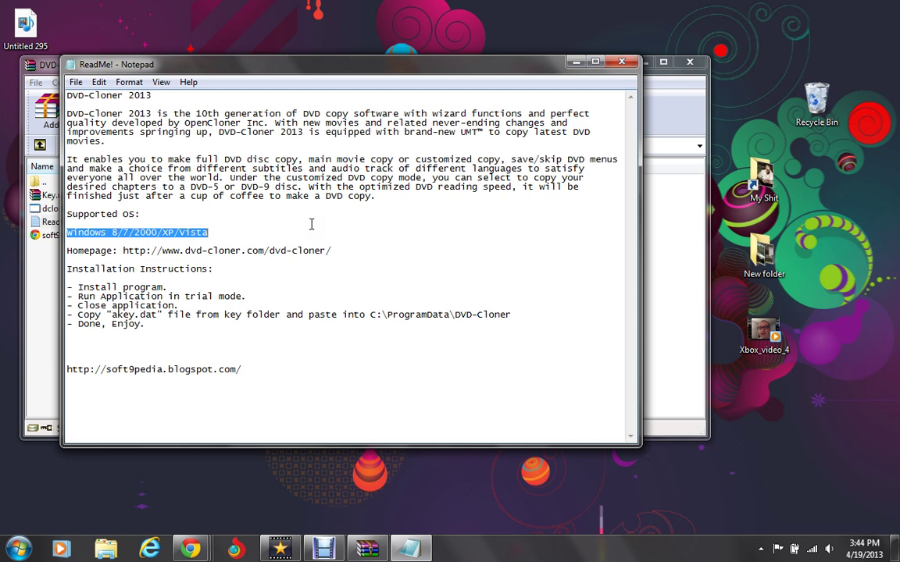
pyautogui.click(622, 62)
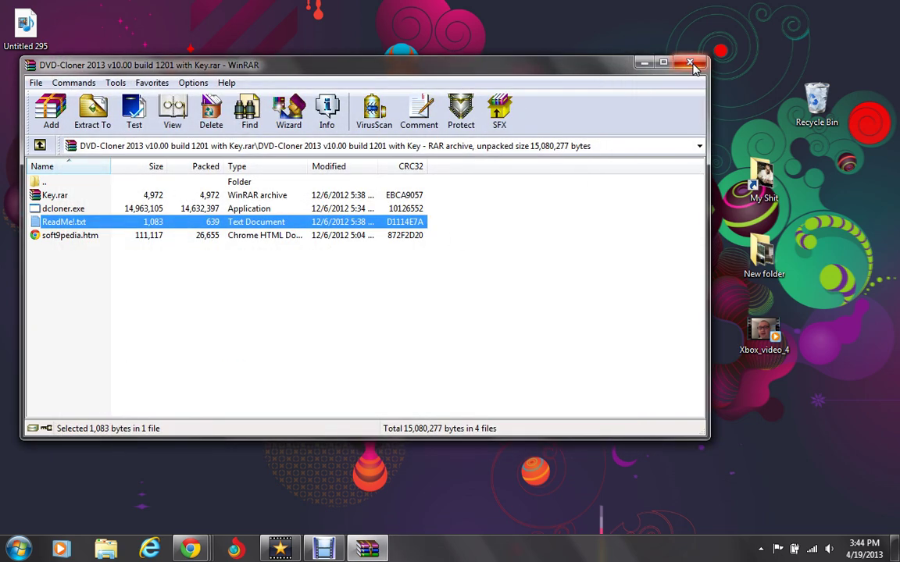
# Step: Close WinRAR with Alt+F4 and scroll through the Soft9pedia DVD-Cloner 2013 post in Chrome
pyautogui.hotkey('alt', 'F4')
pyautogui.moveTo(190, 549)
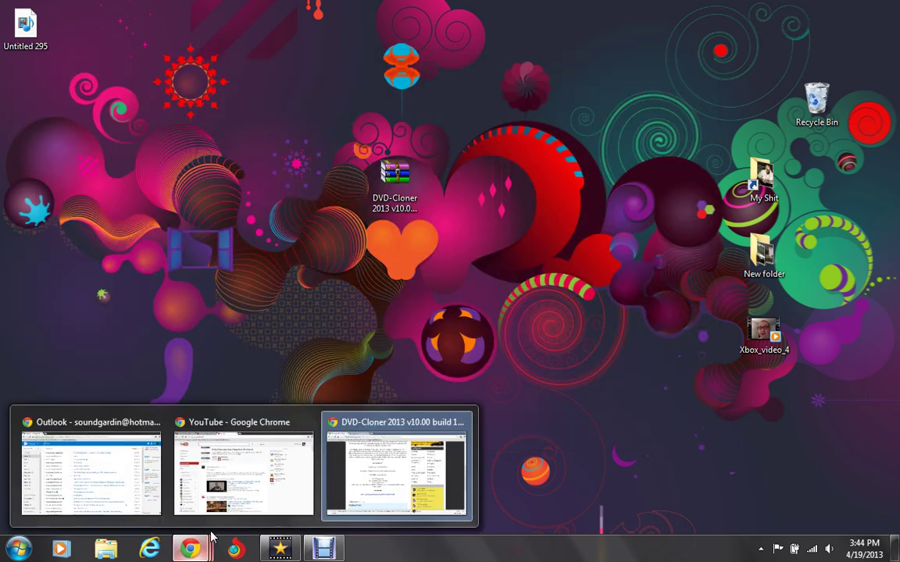
pyautogui.click(349, 497)
pyautogui.scroll(5, 234, 351)
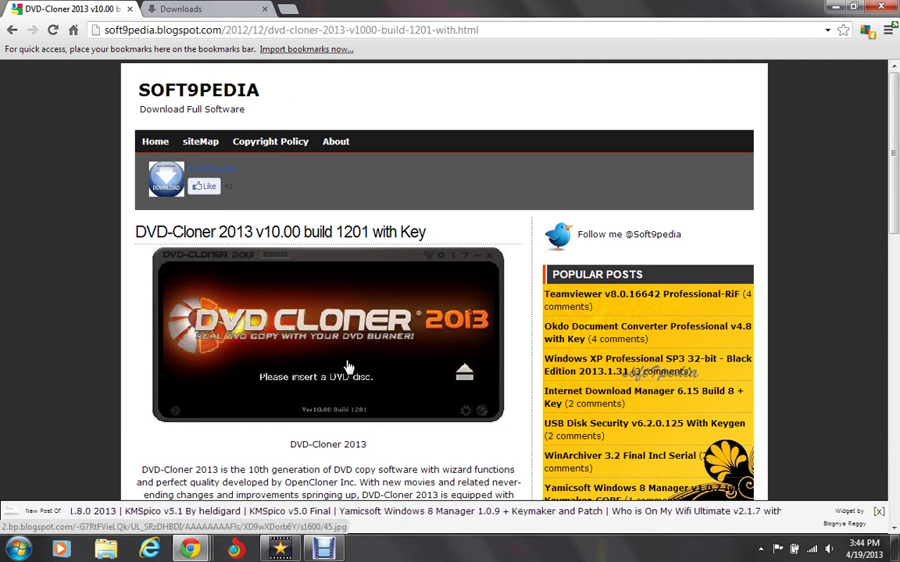
pyautogui.scroll(-2, 356, 379)
pyautogui.scroll(-3, 152, 409)
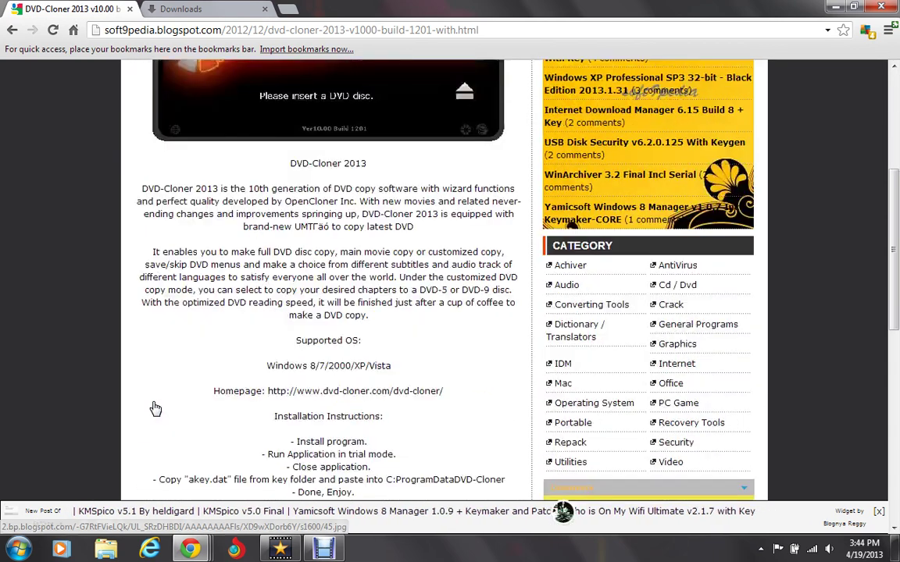
pyautogui.scroll(-1, 152, 406)
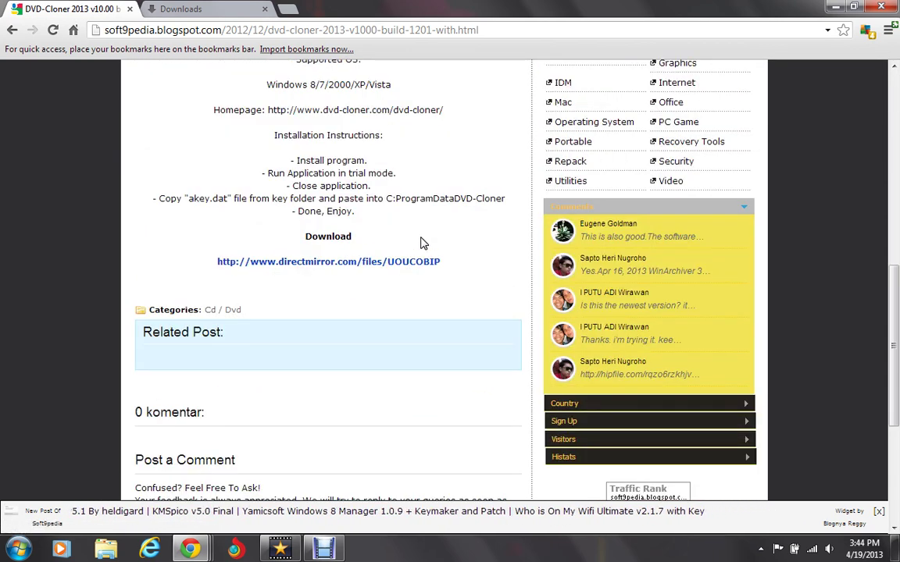
pyautogui.scroll(2, 437, 224)
pyautogui.scroll(4, 437, 224)
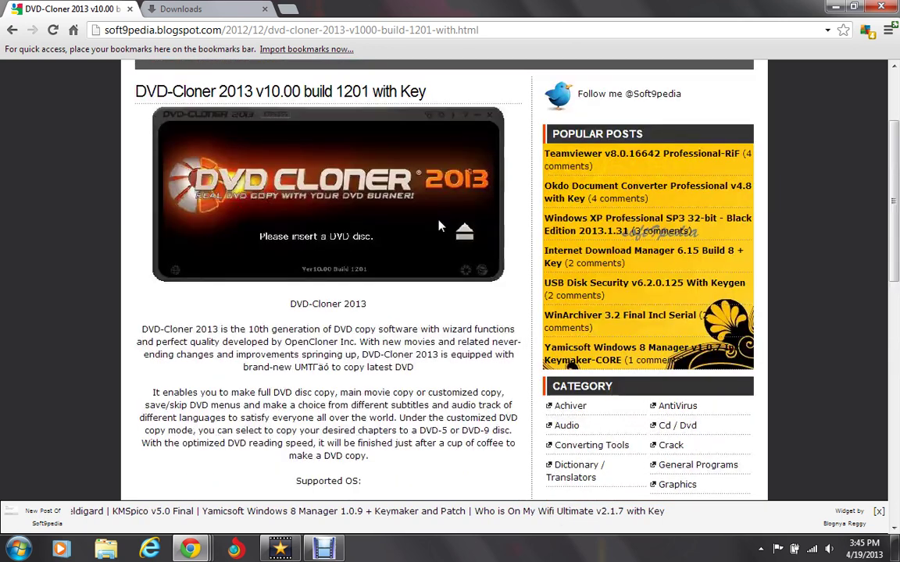
pyautogui.scroll(2, 439, 225)
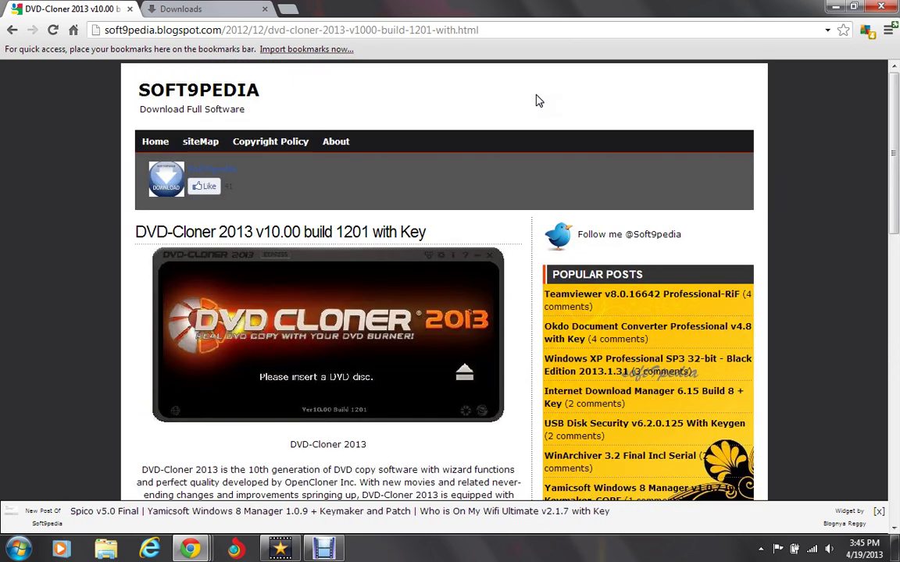